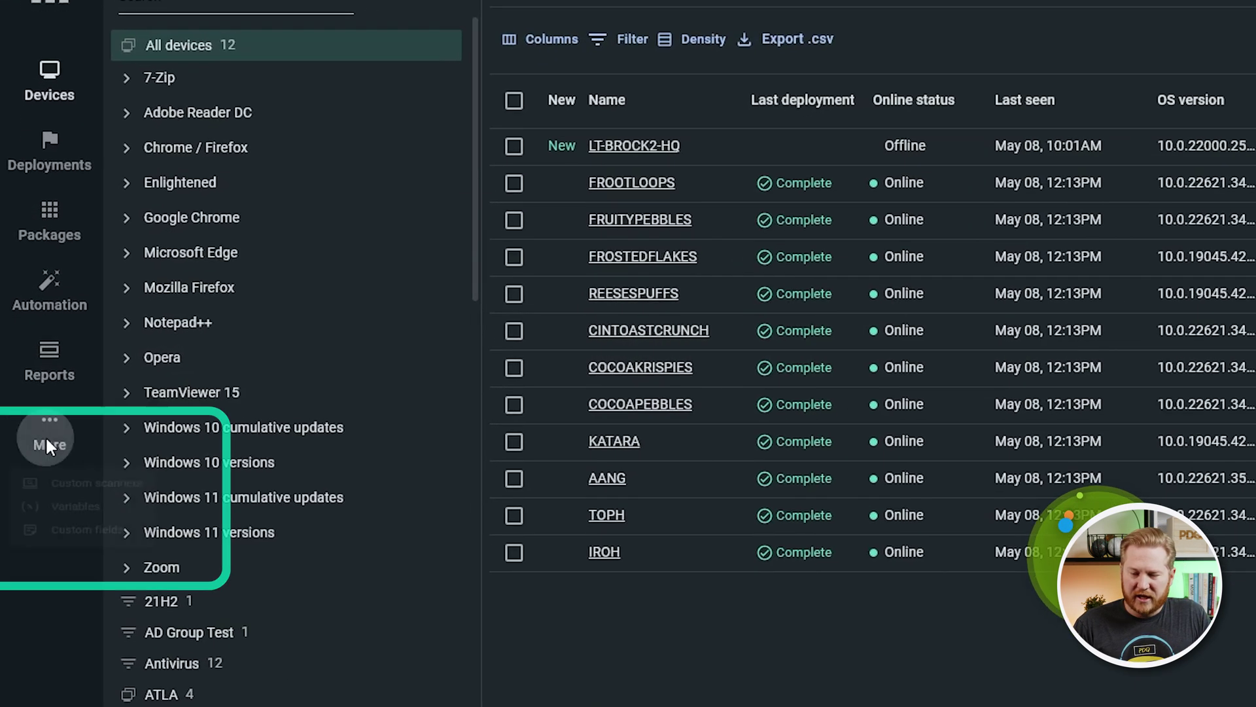
Open the Custom fields list from the More menu, showing Asset number, Notes and Warranty expiration date.
left_click(43, 430)
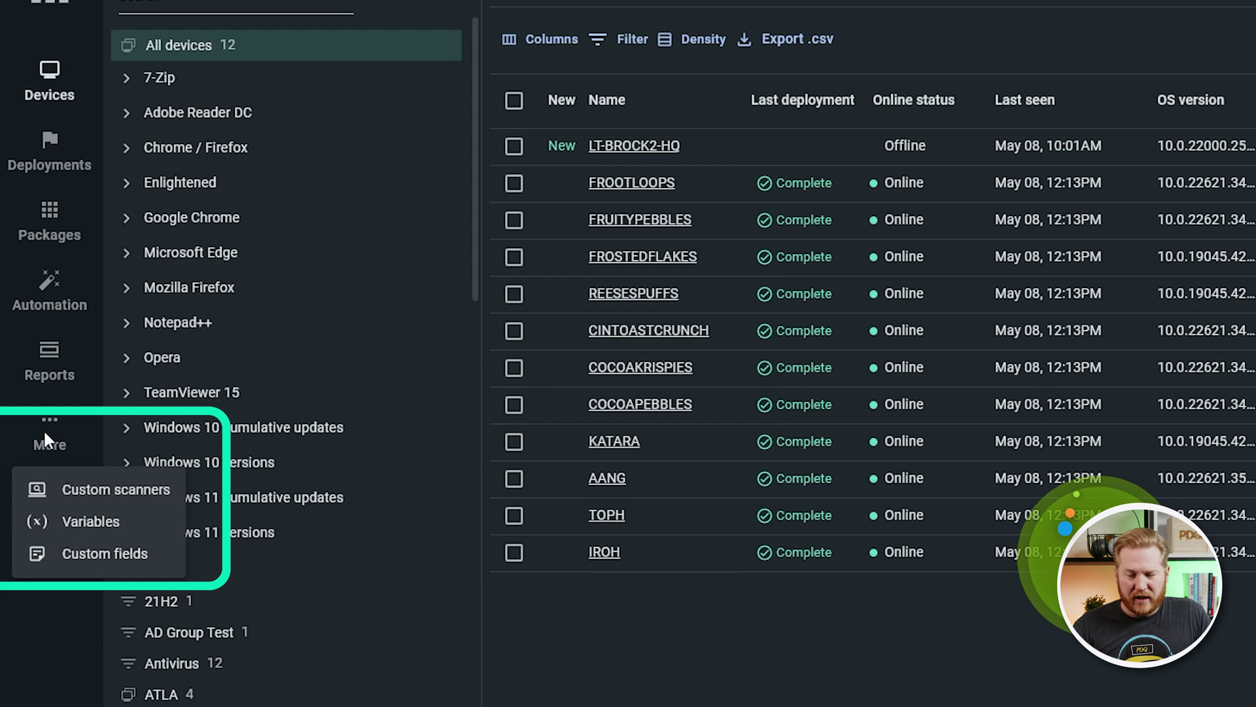
left_click(89, 553)
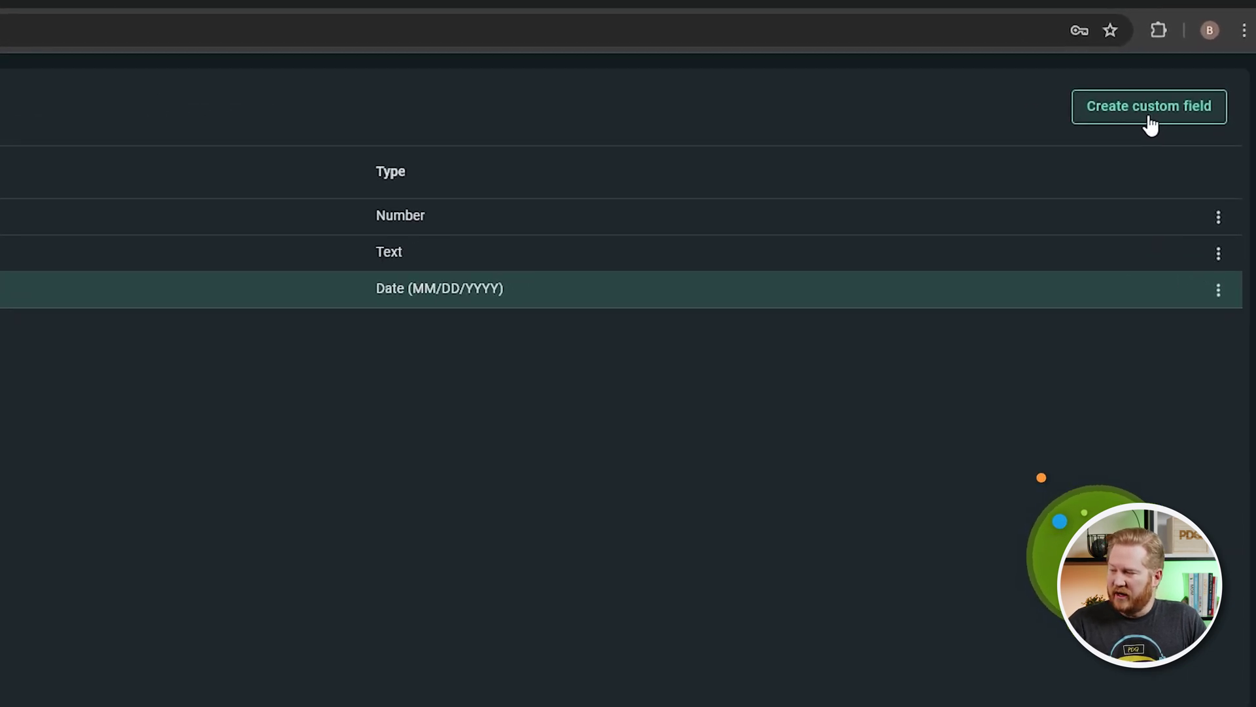
Create a custom field named 'Candy at desk' with type True/False.
left_click(1150, 123)
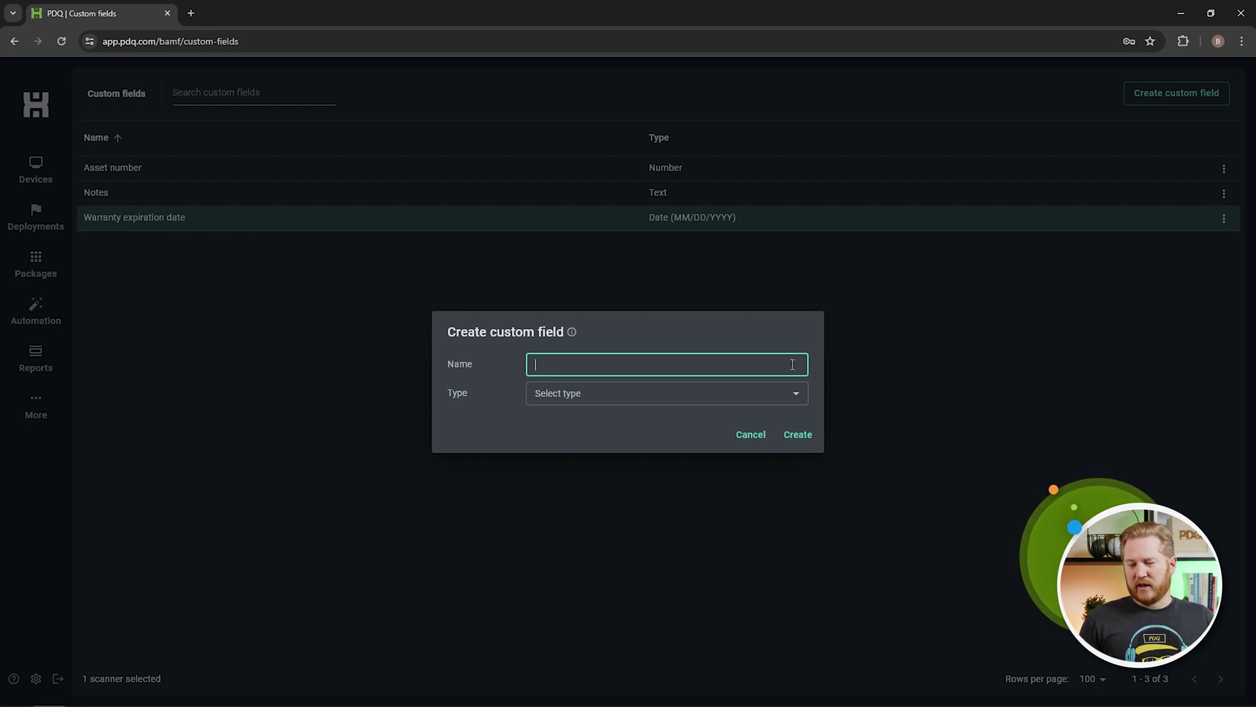
type("Candy at desk")
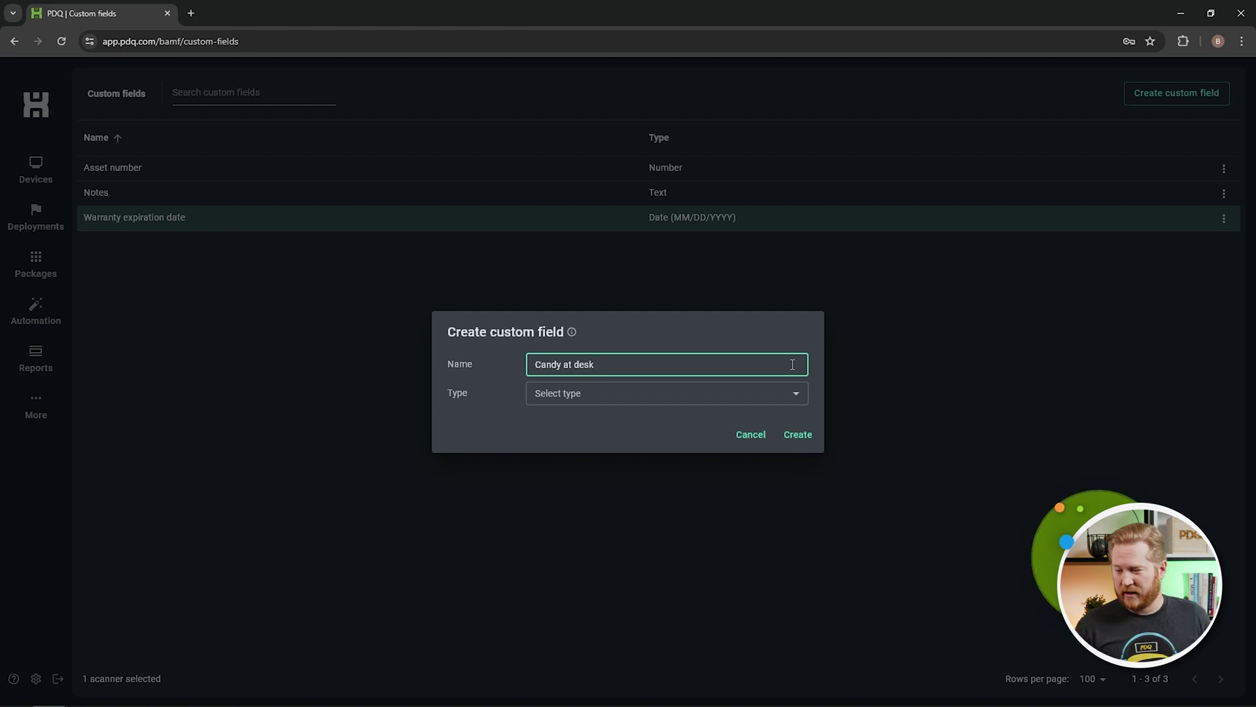
left_click(779, 392)
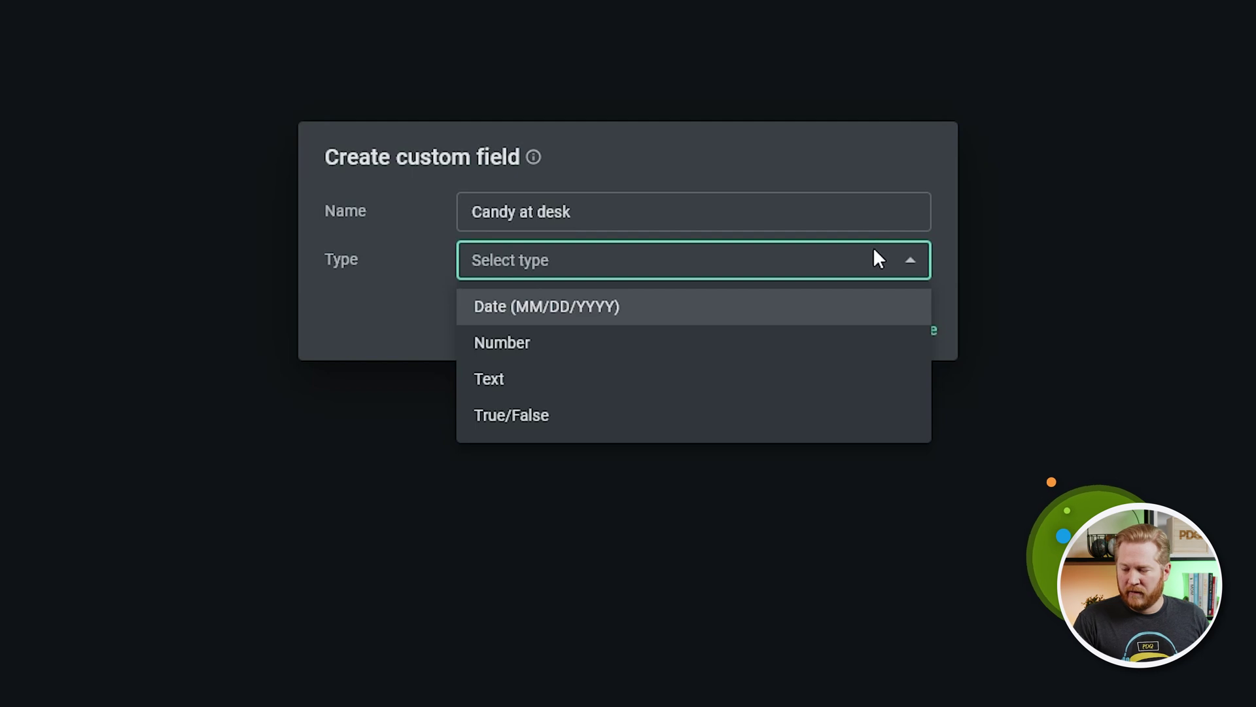
left_click(598, 353)
left_click(739, 262)
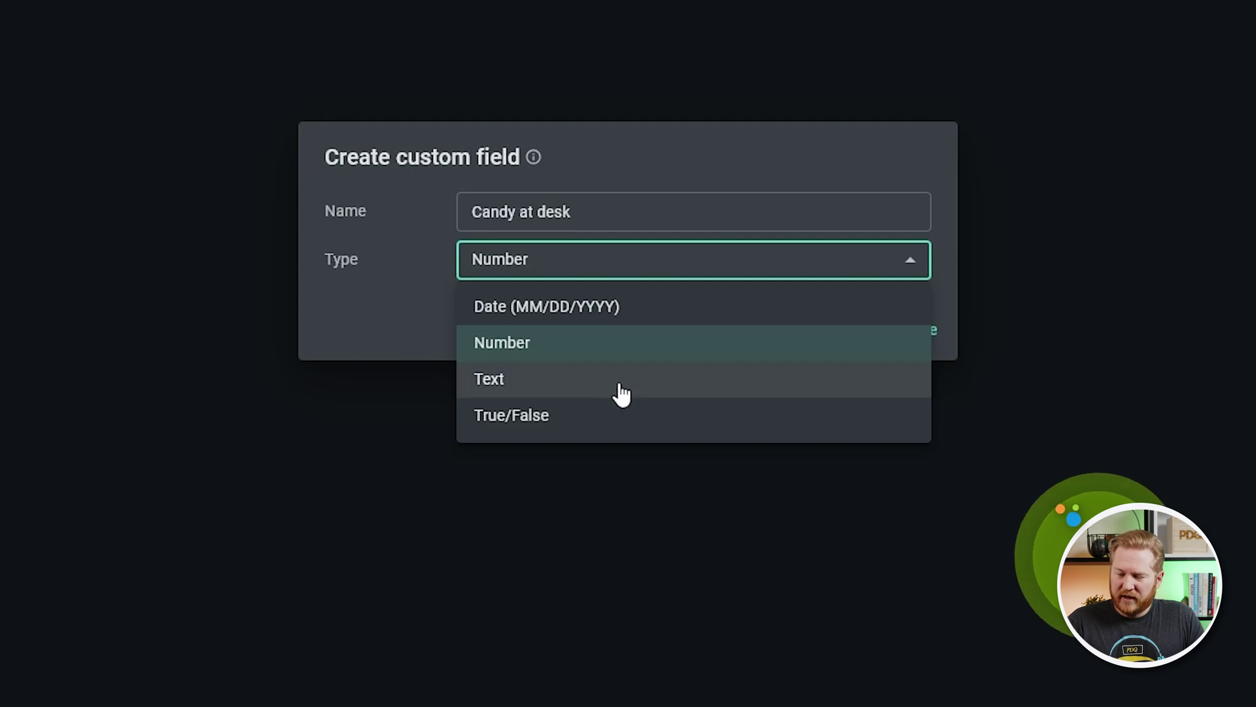
left_click(595, 427)
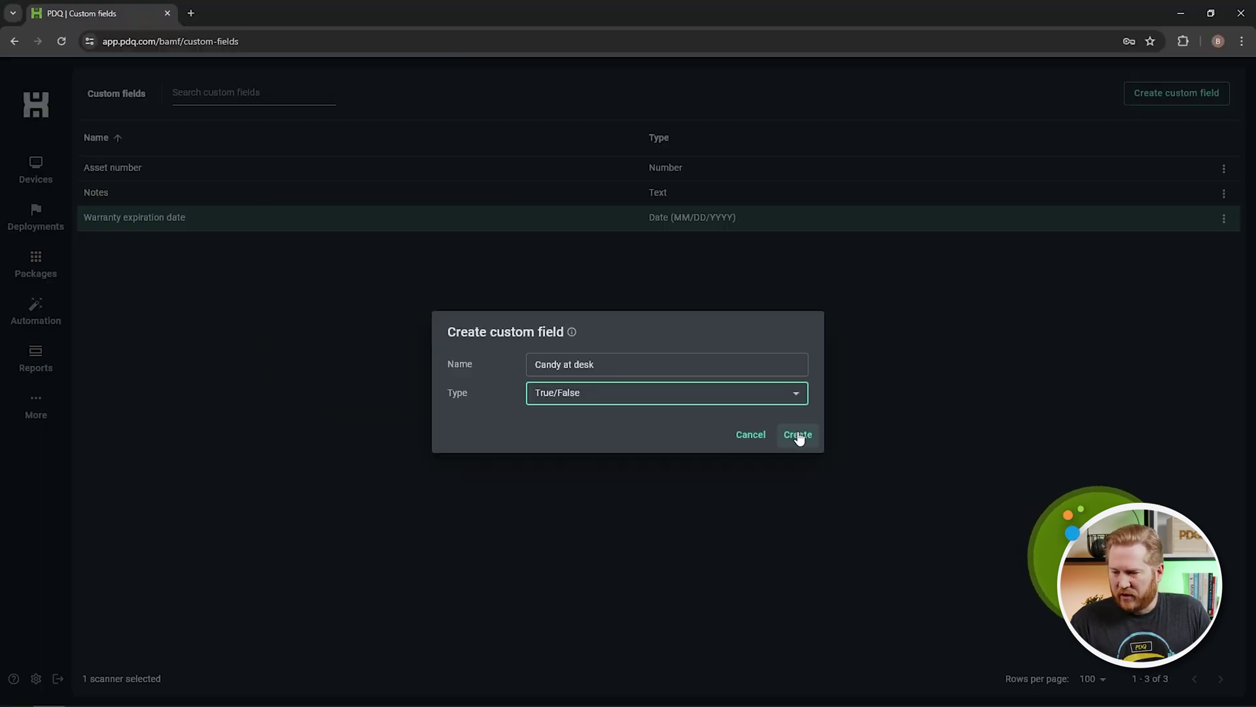
left_click(913, 329)
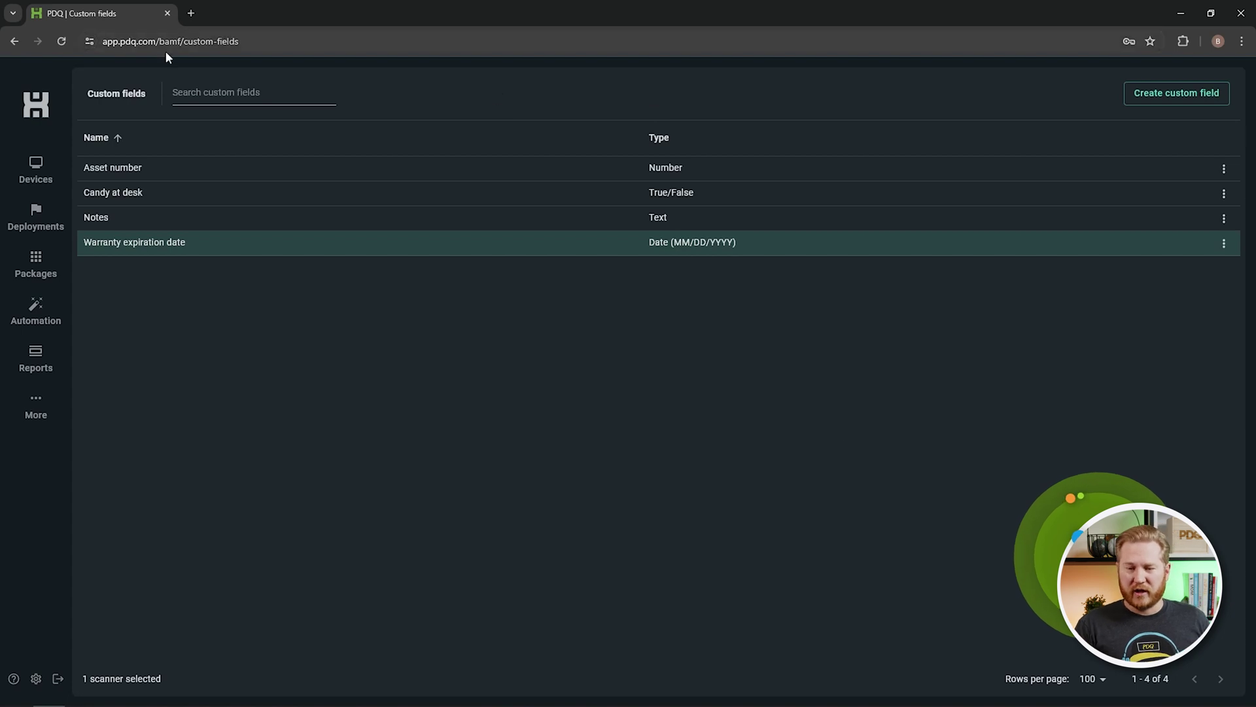
Show device AANG's custom field values, where Candy at desk is blank.
left_click(40, 183)
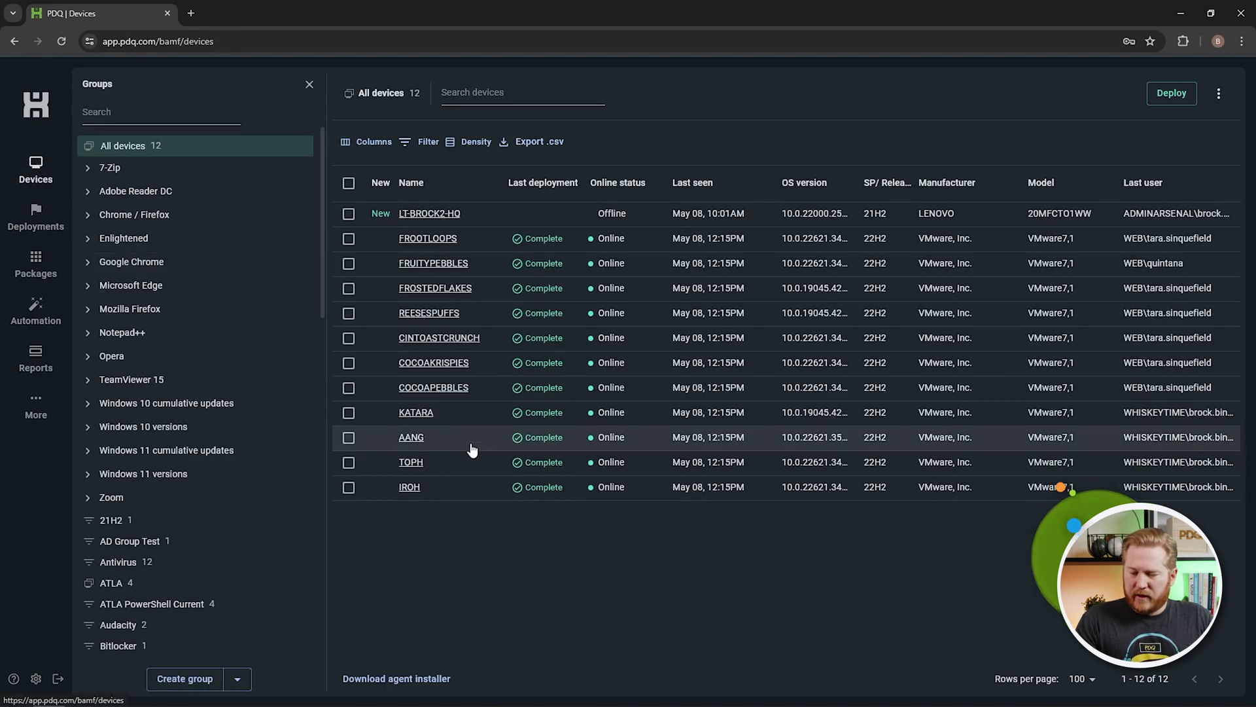
left_click(412, 437)
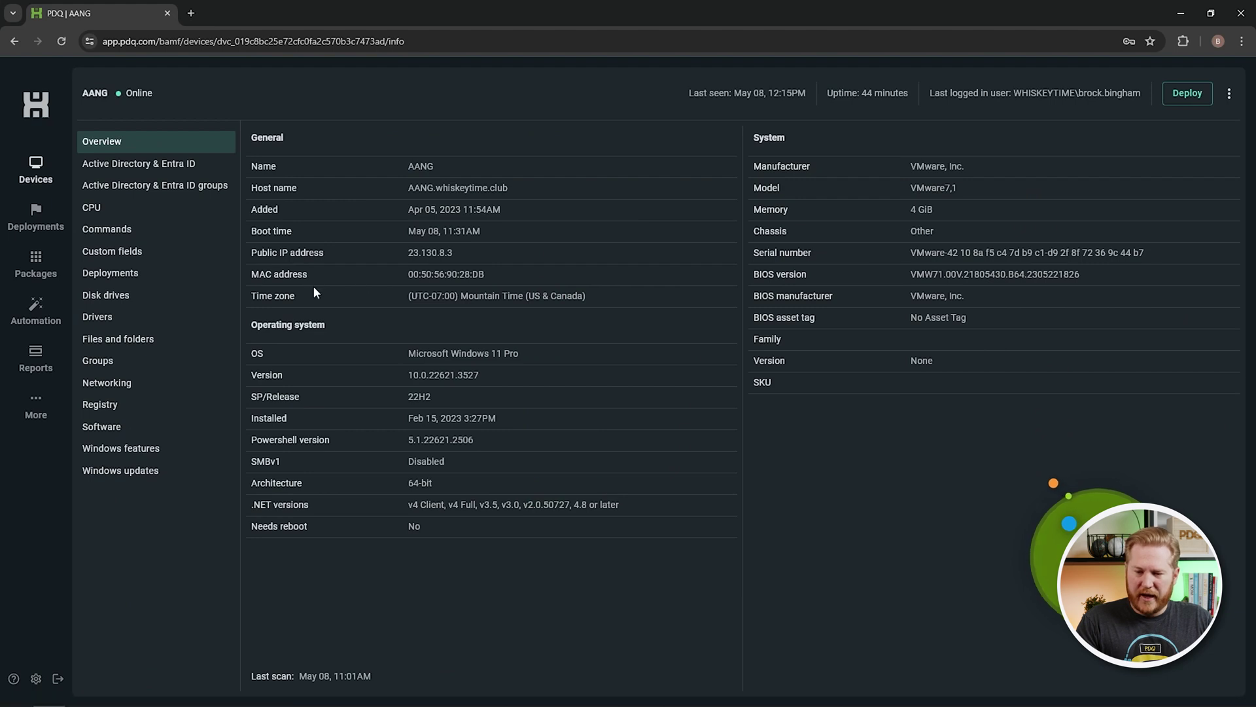
left_click(150, 257)
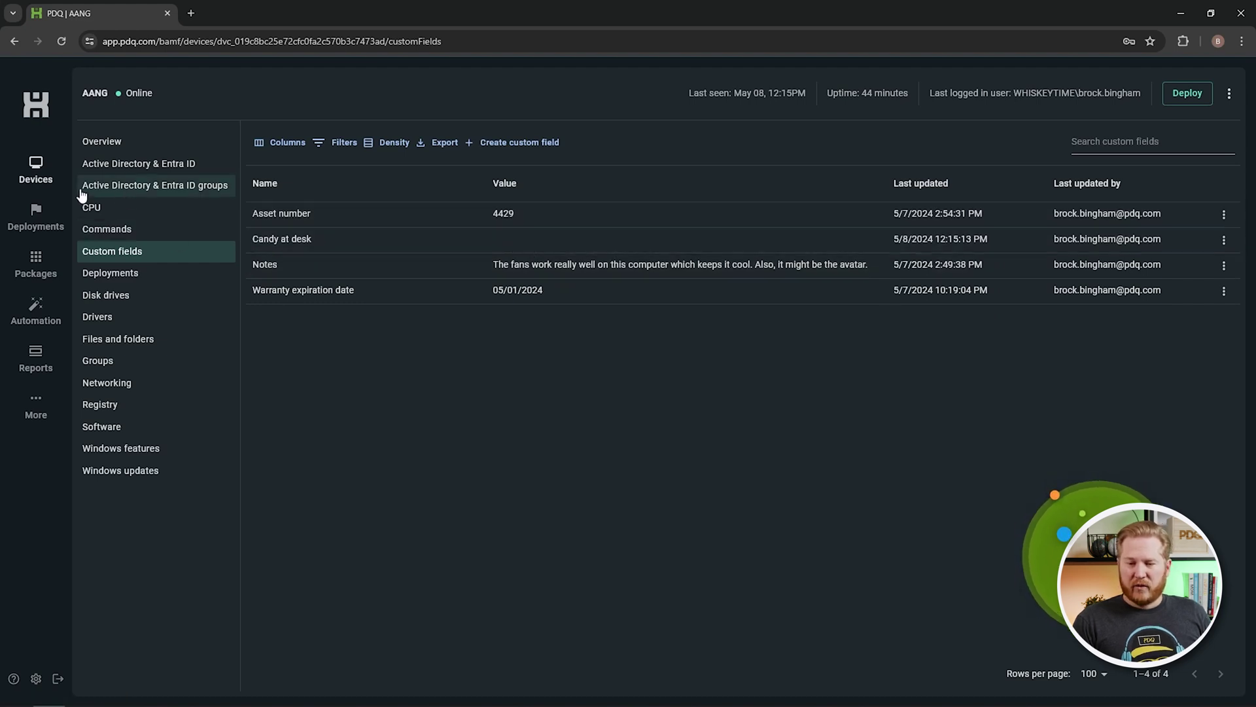
Show device KATARA's custom field values.
left_click(38, 169)
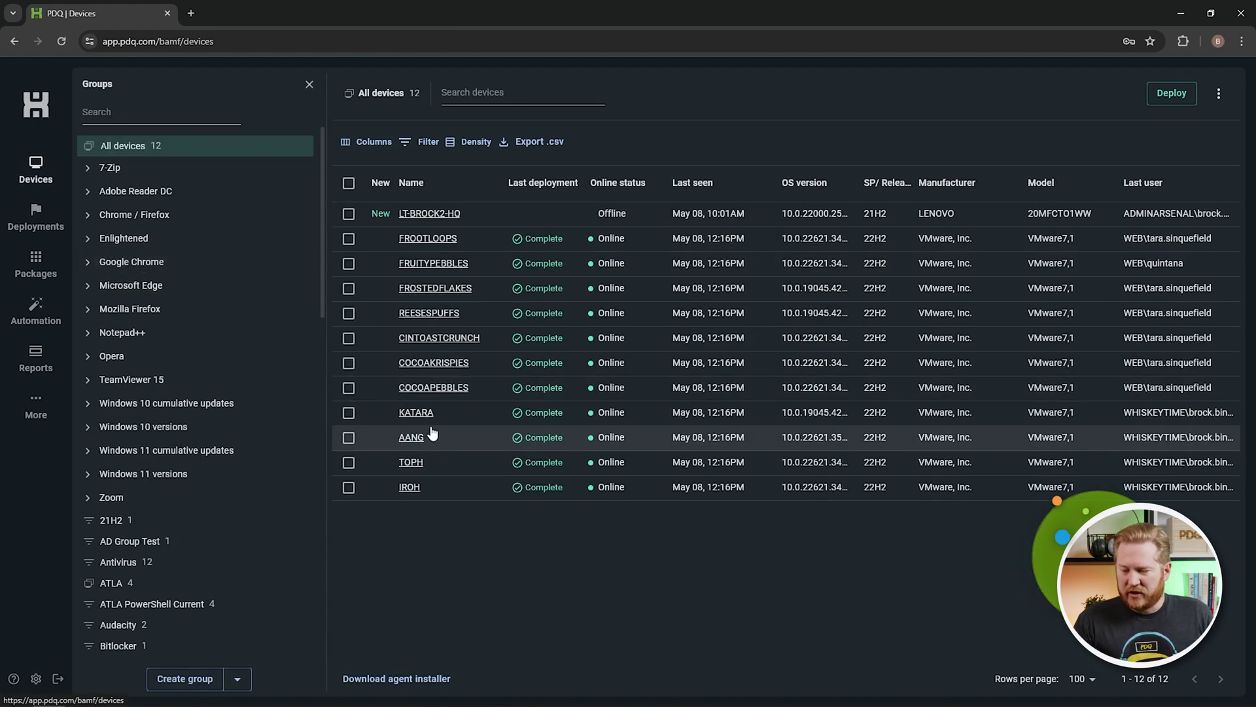
left_click(416, 413)
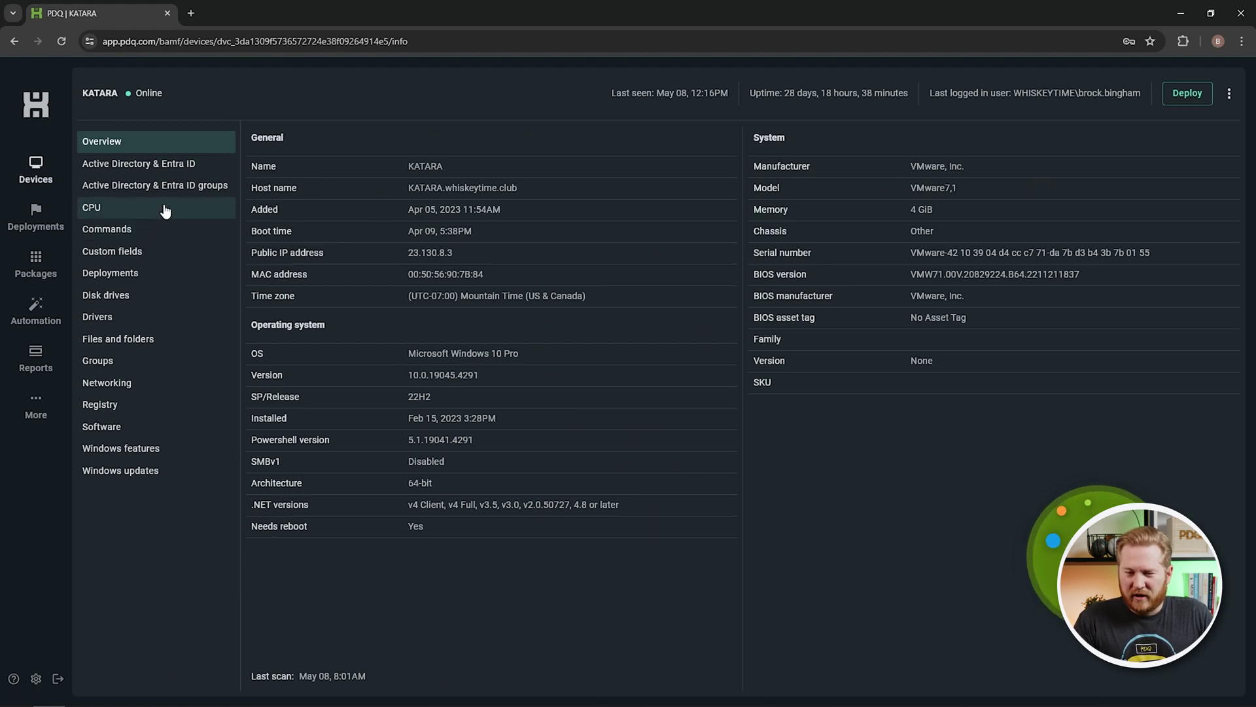
left_click(145, 260)
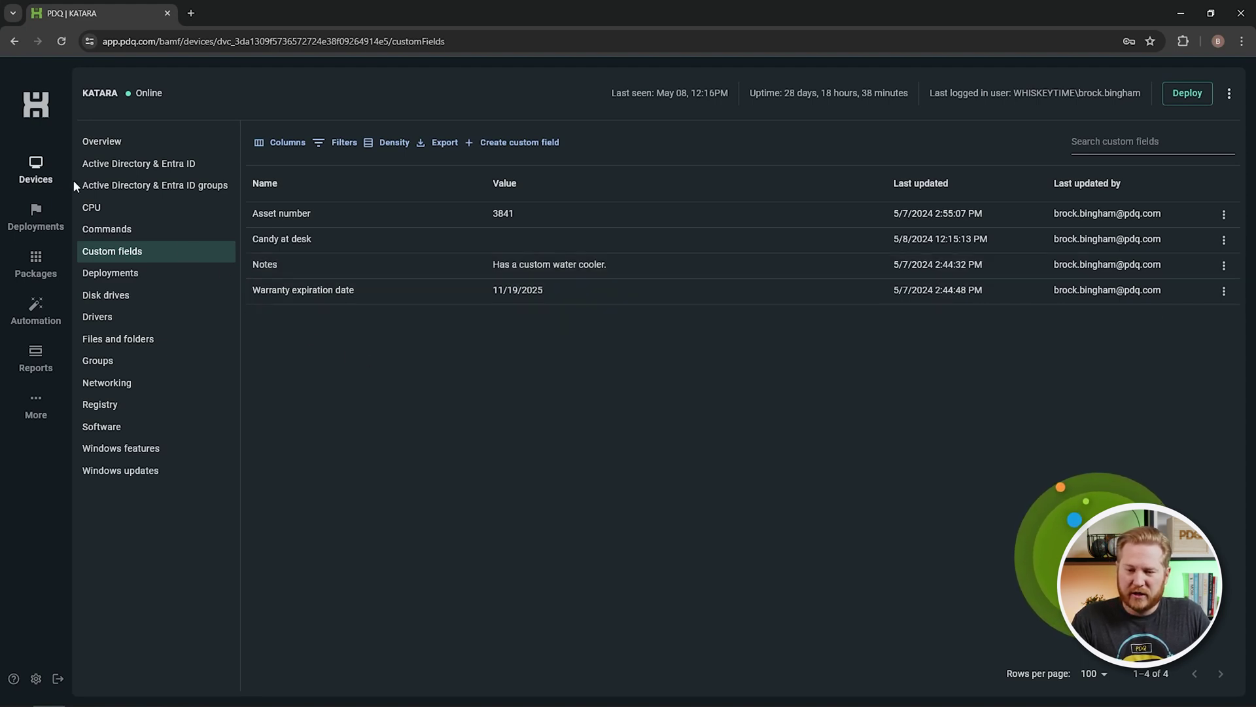
Show device IROH's custom fields: Asset number 5610, warranty 05/16/2024, Candy at desk empty.
left_click(35, 171)
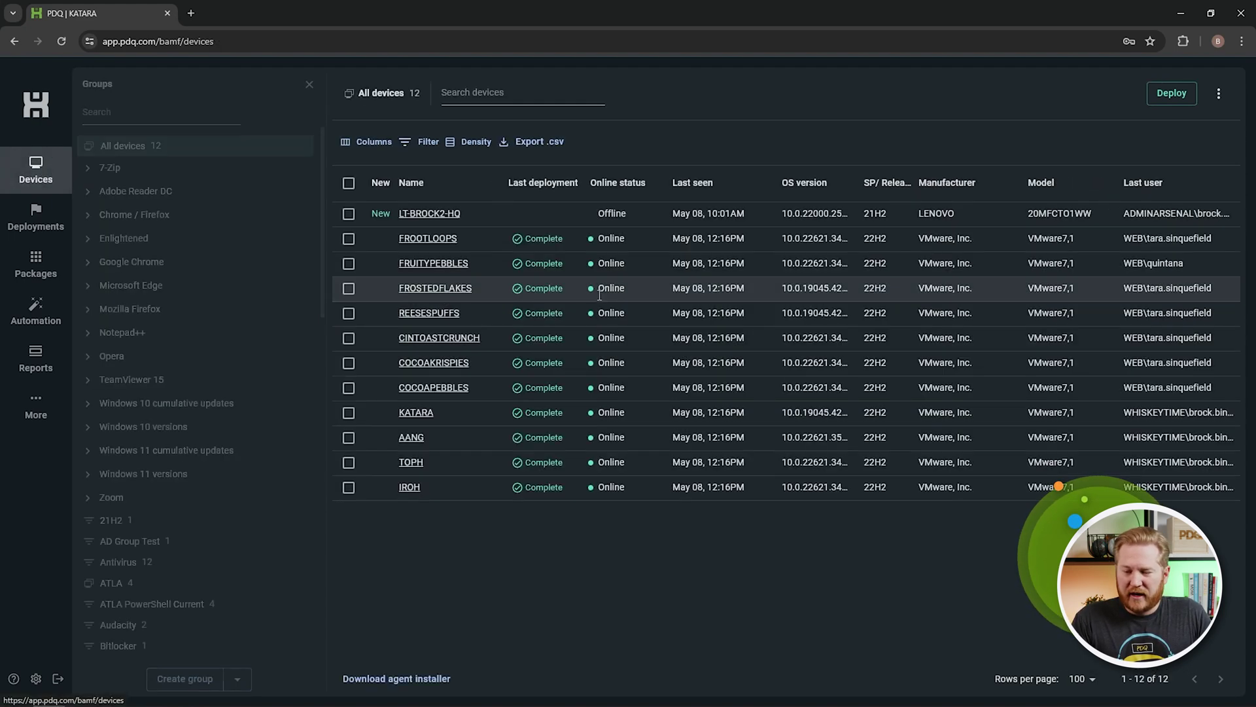
left_click(410, 487)
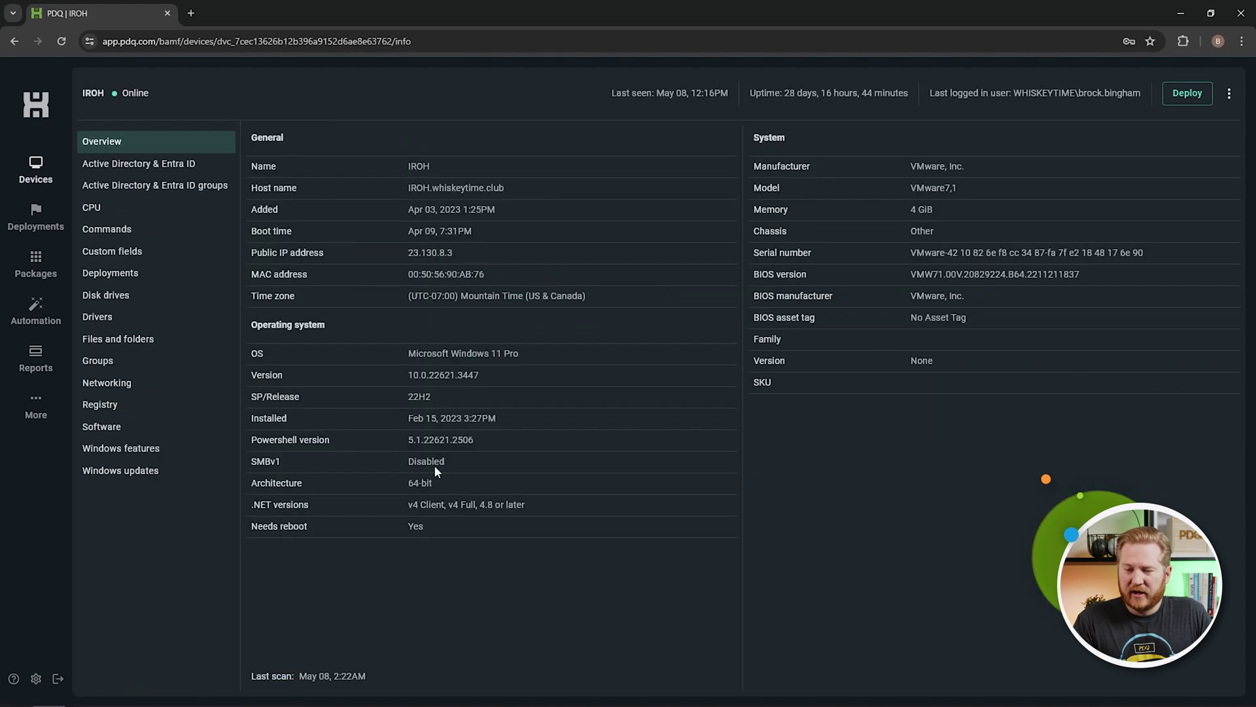
left_click(125, 252)
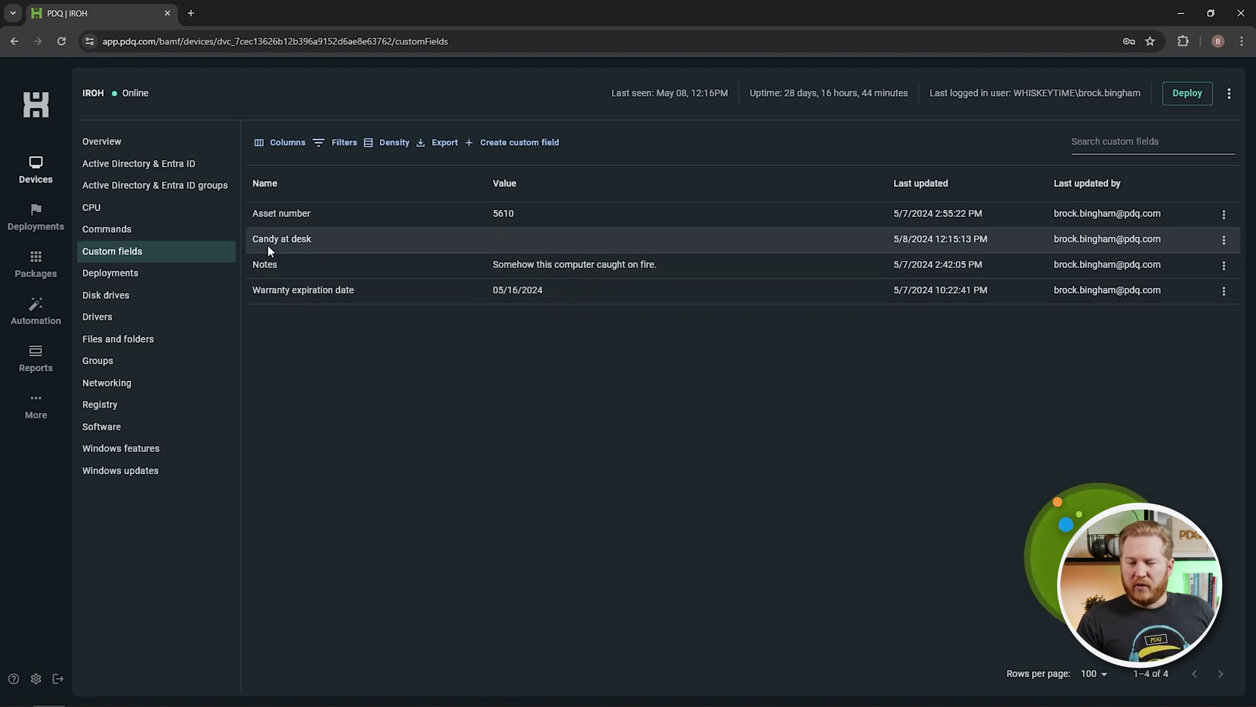
Set IROH's Candy at desk value to True.
left_click(1224, 240)
left_click(1227, 278)
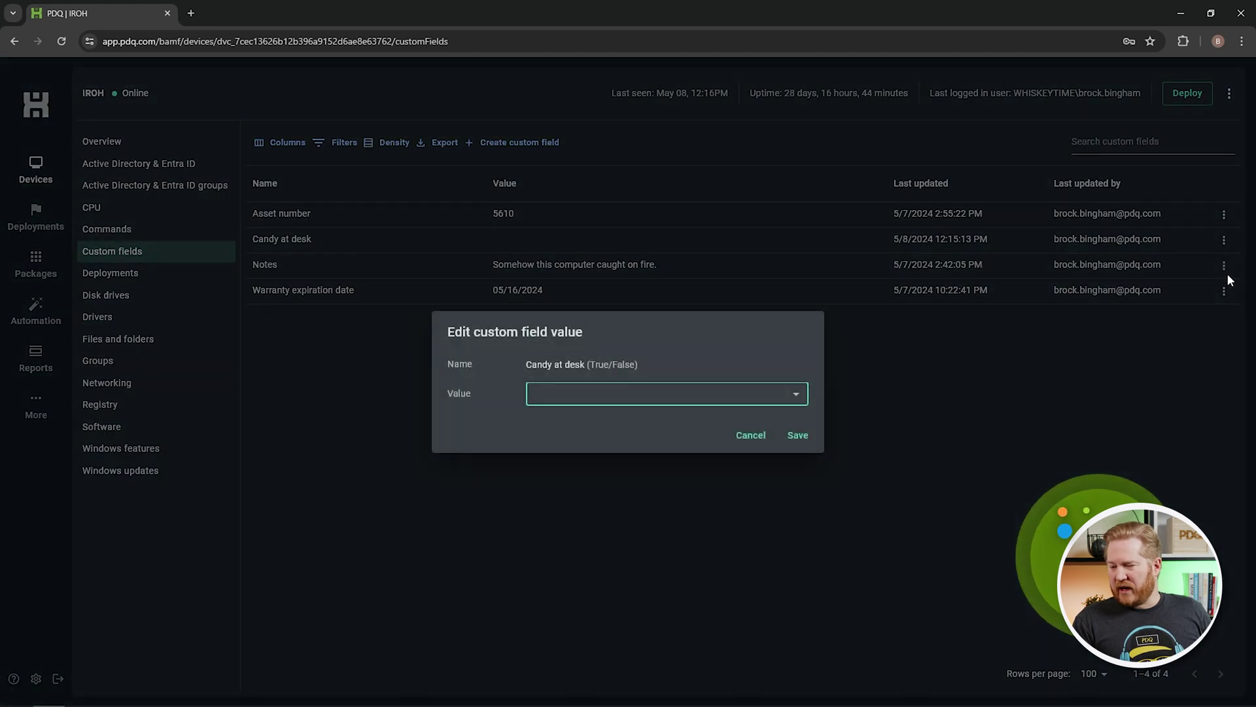
left_click(720, 396)
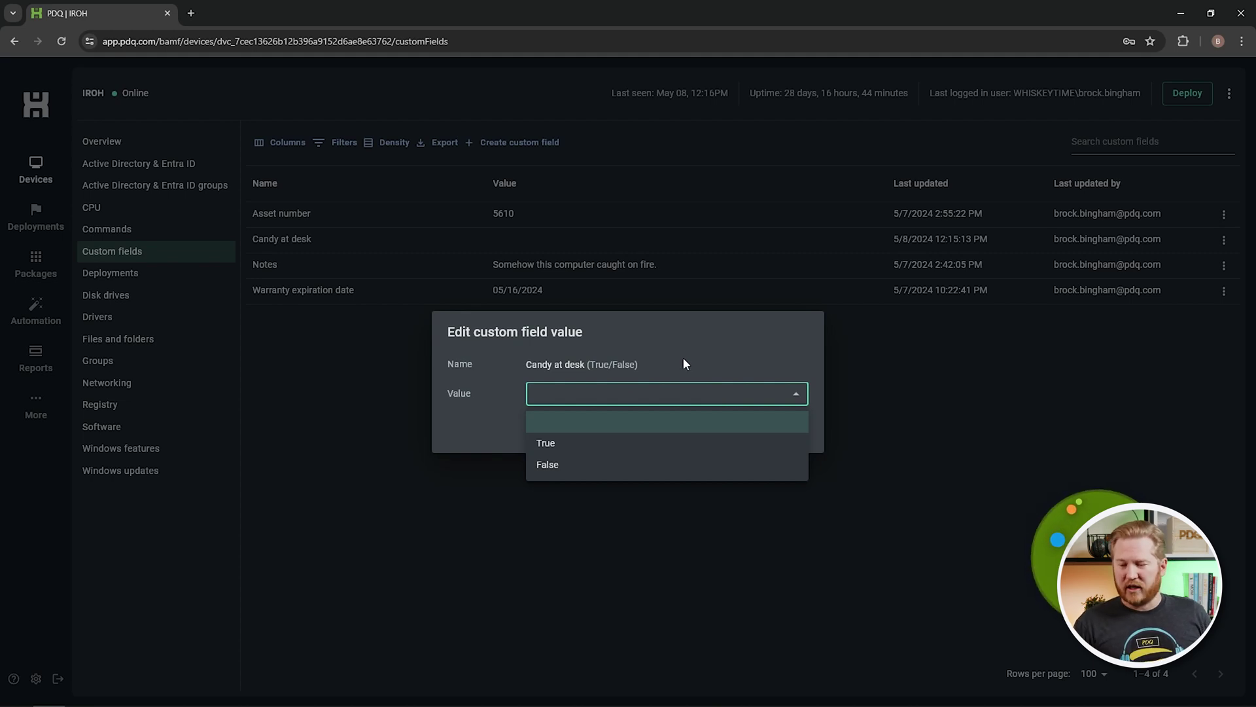
left_click(569, 450)
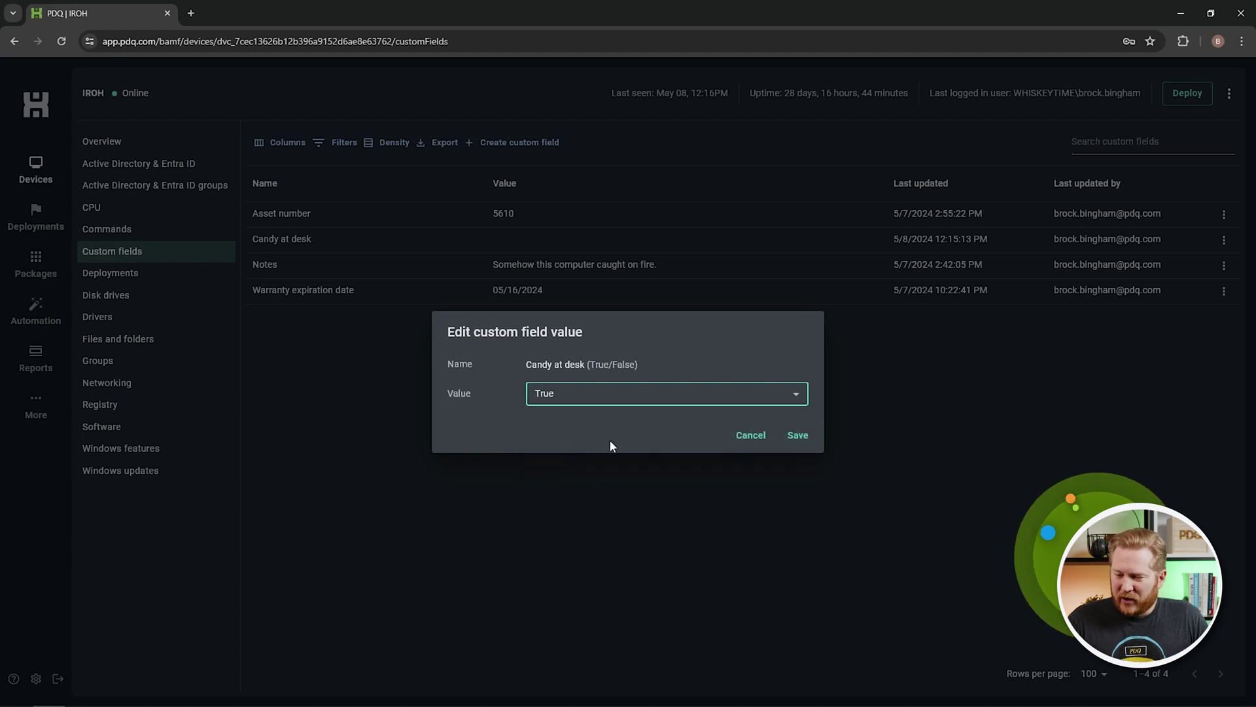
left_click(798, 435)
Set KATARA's Candy at desk value to True.
left_click(33, 171)
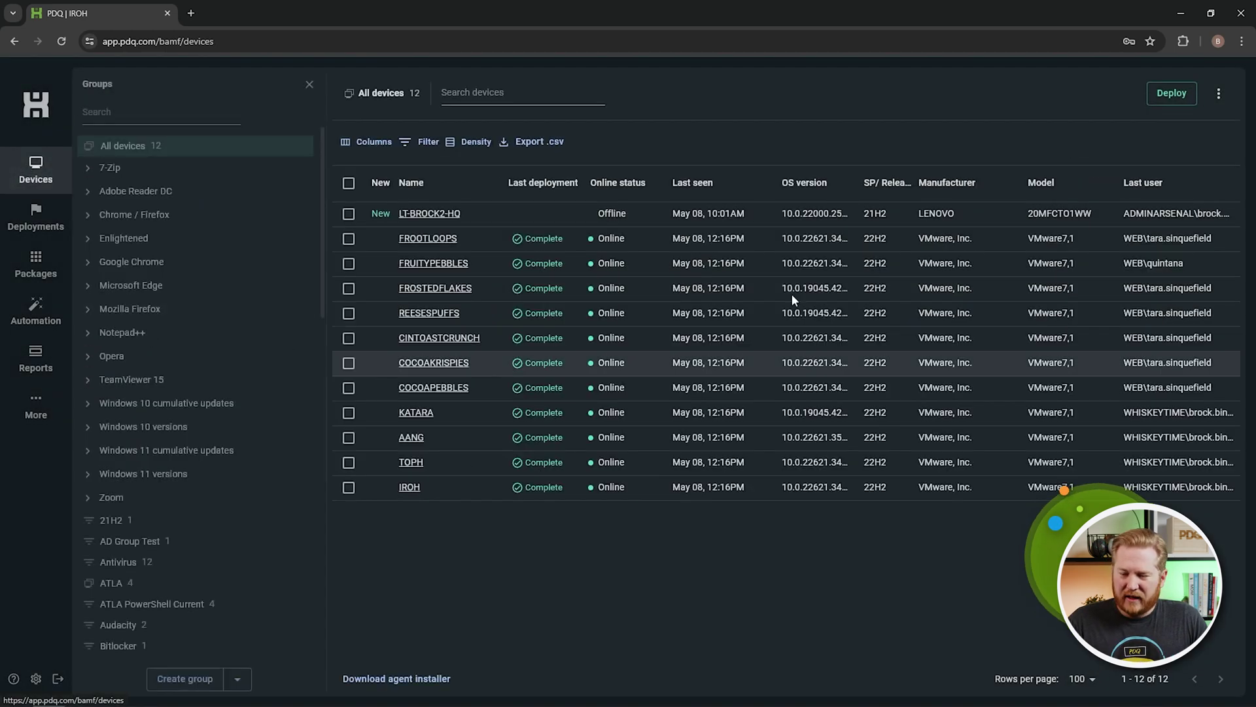
left_click(409, 412)
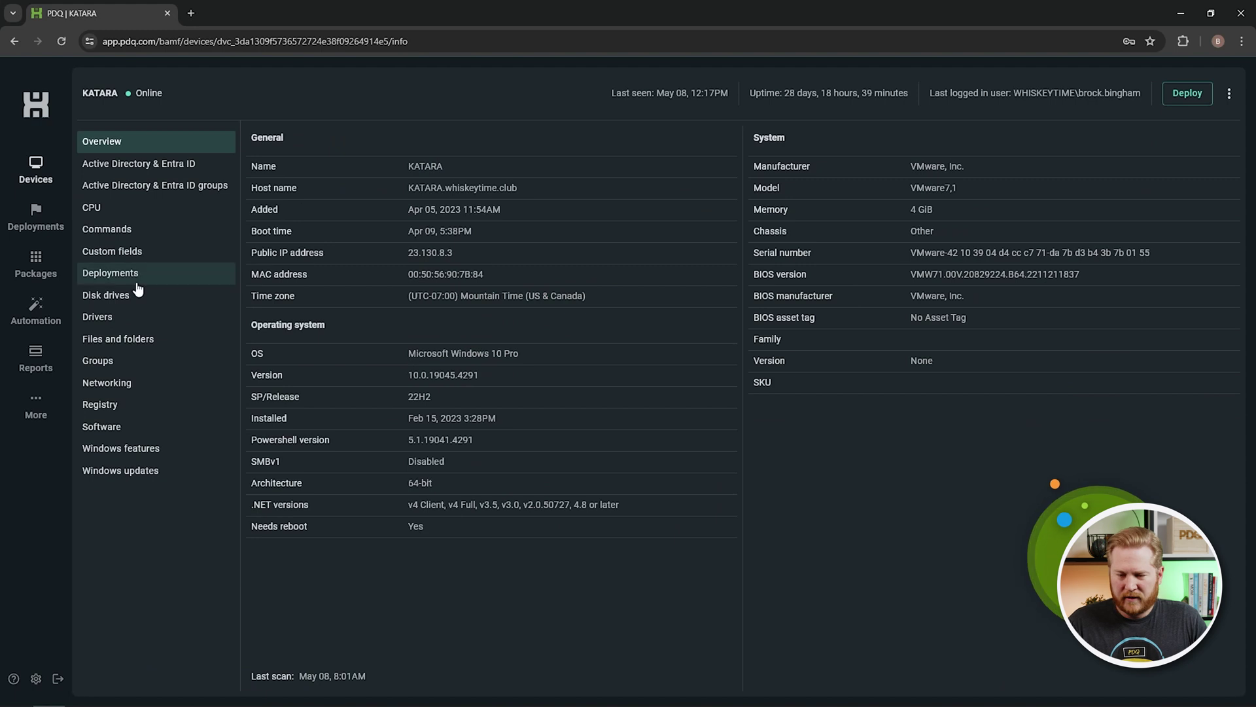
left_click(134, 251)
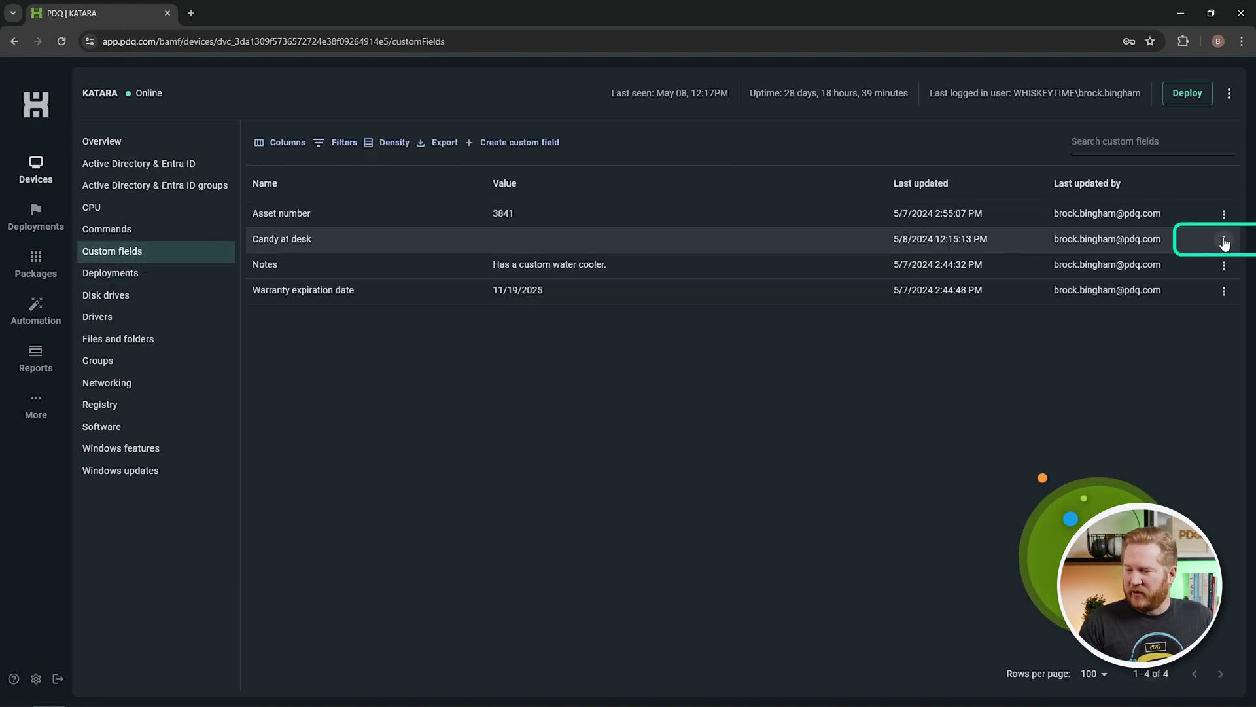
left_click(1223, 240)
left_click(1226, 266)
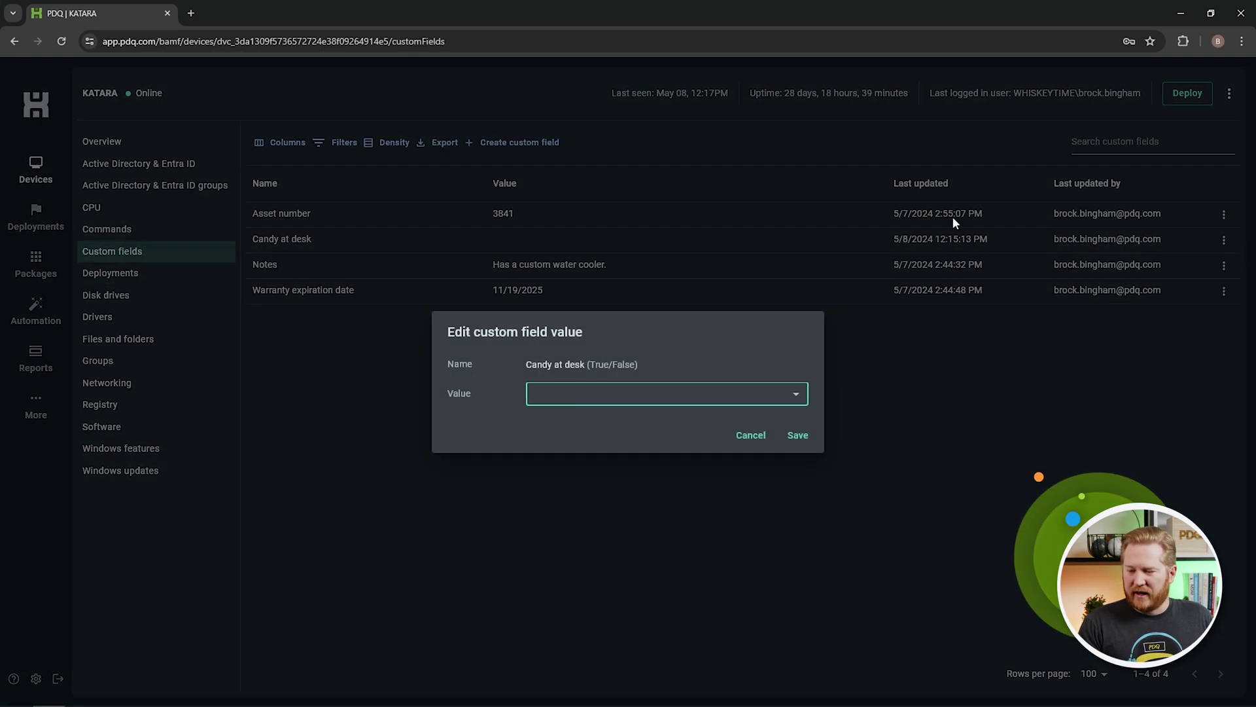
left_click(643, 397)
left_click(556, 441)
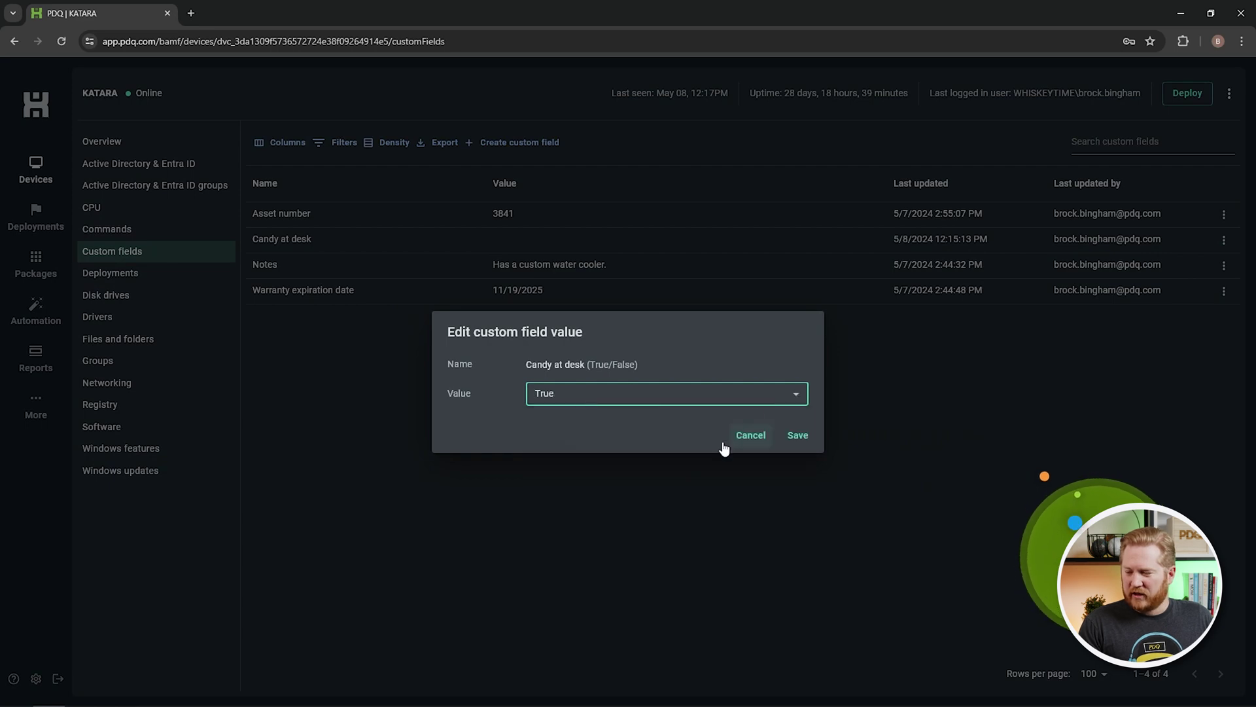
left_click(799, 436)
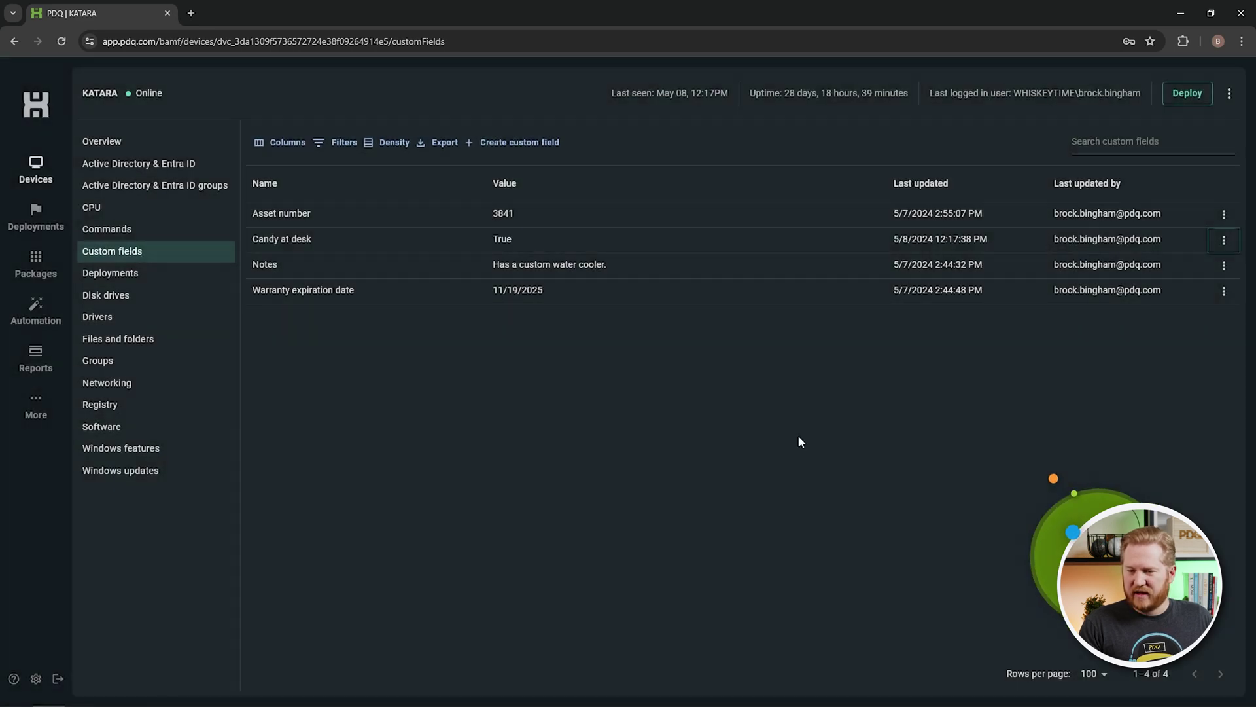
Set TOPH's Candy at desk value to False and return to All devices.
left_click(34, 171)
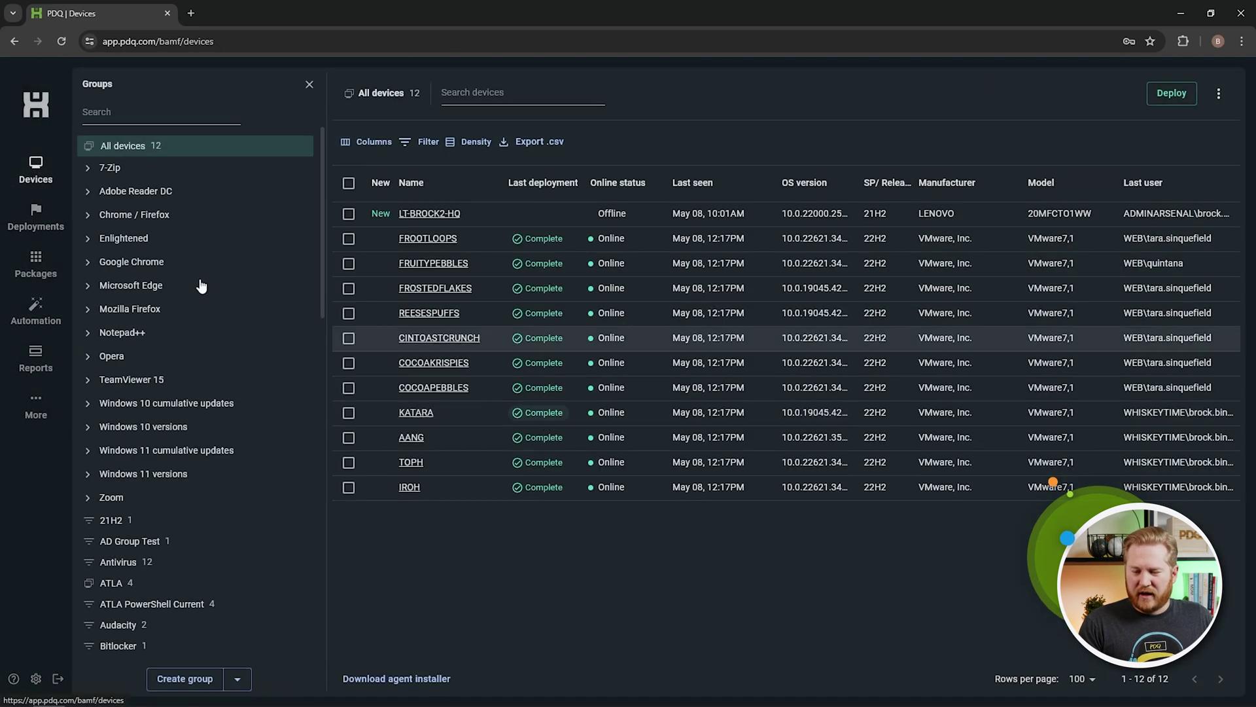
left_click(413, 462)
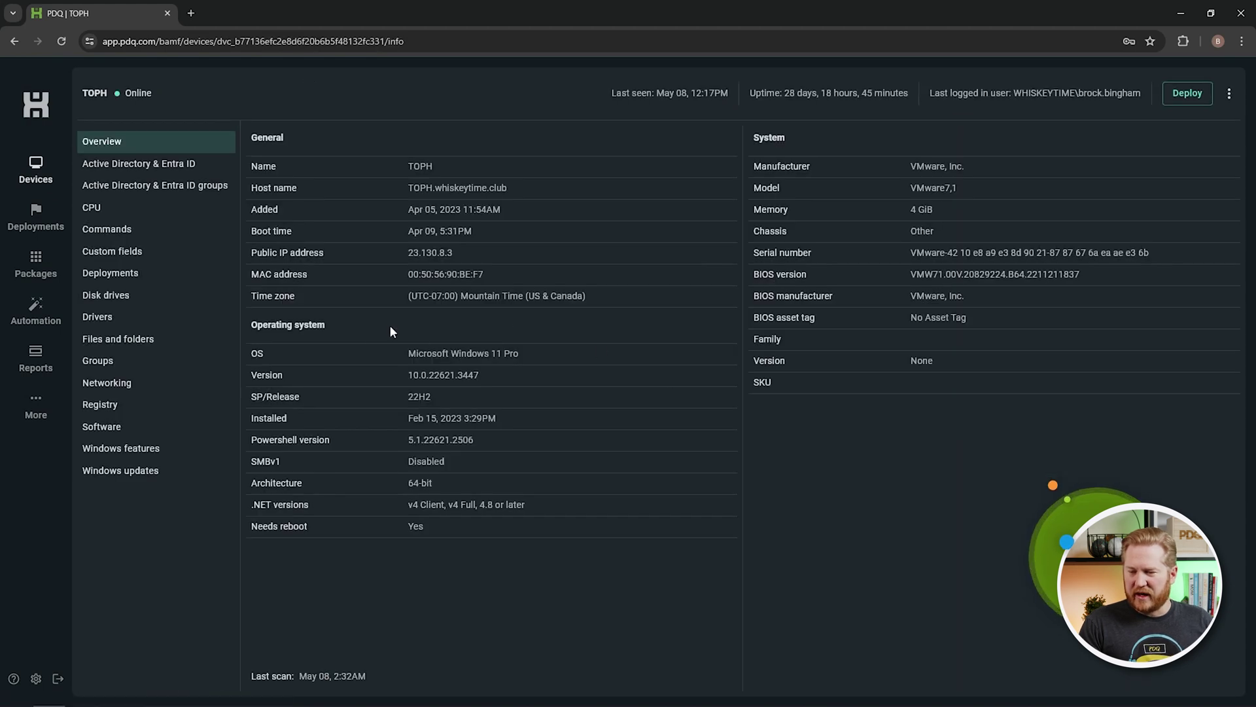
left_click(104, 251)
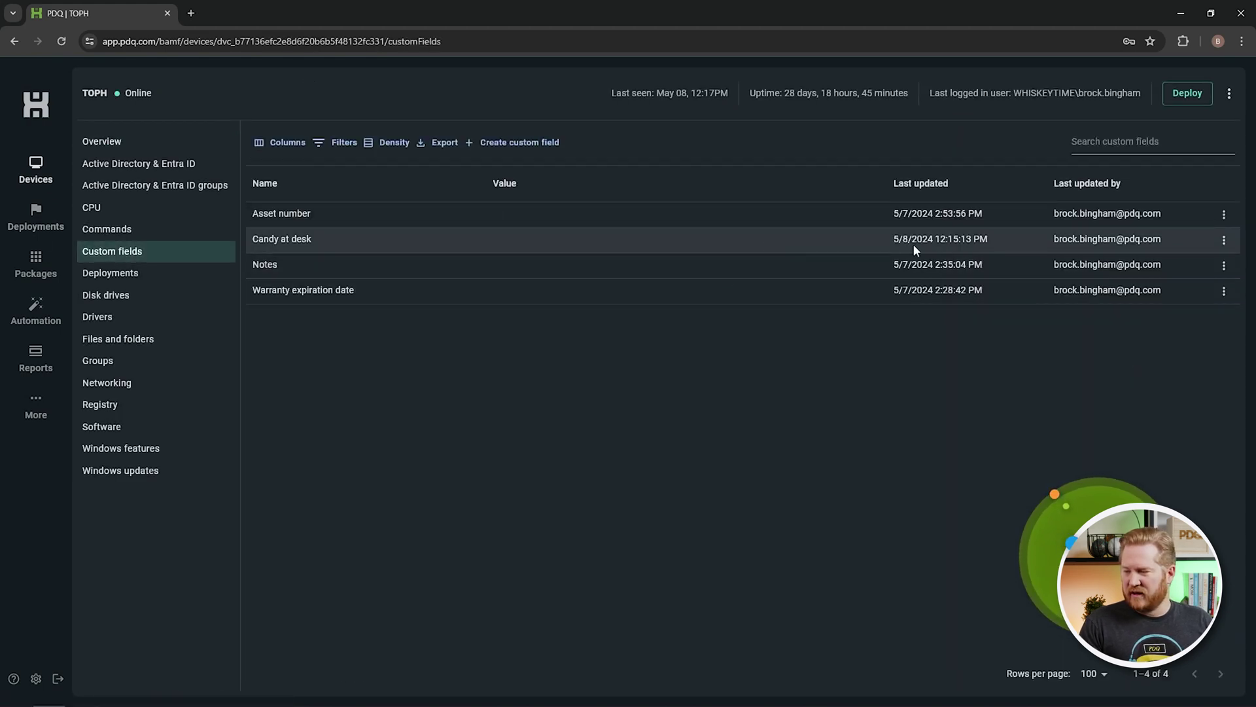
left_click(1223, 240)
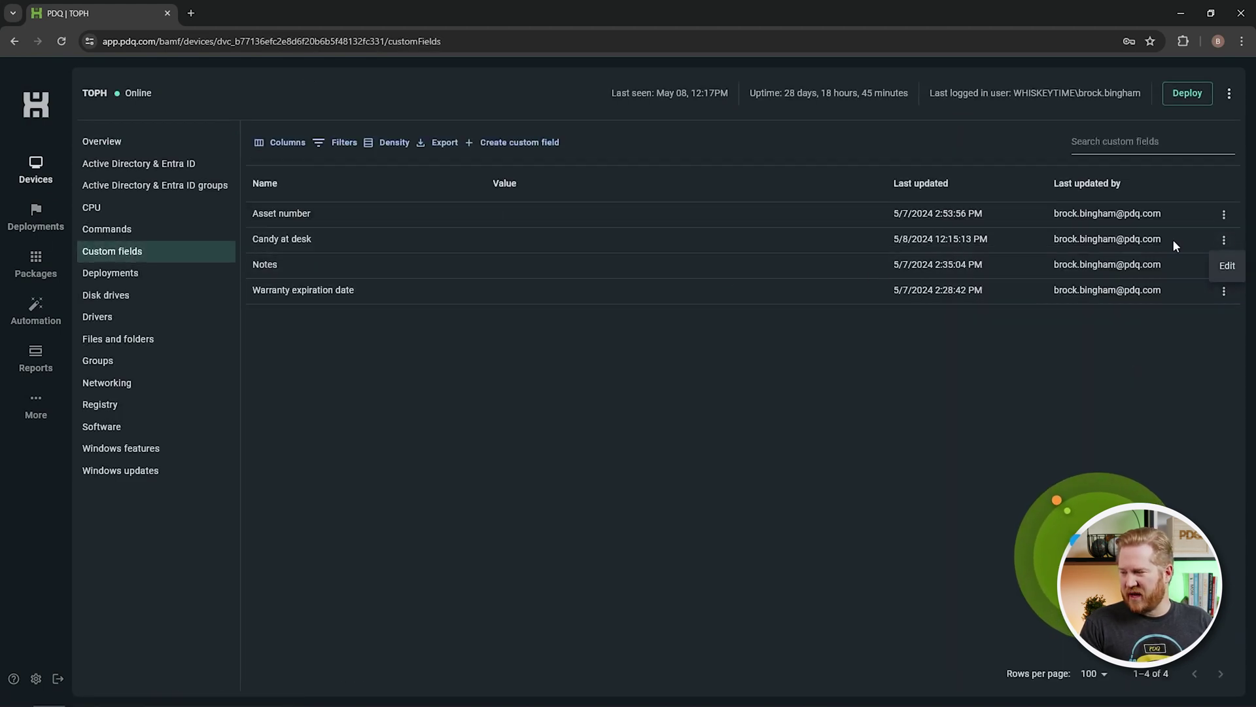
left_click(1227, 265)
left_click(598, 401)
left_click(570, 465)
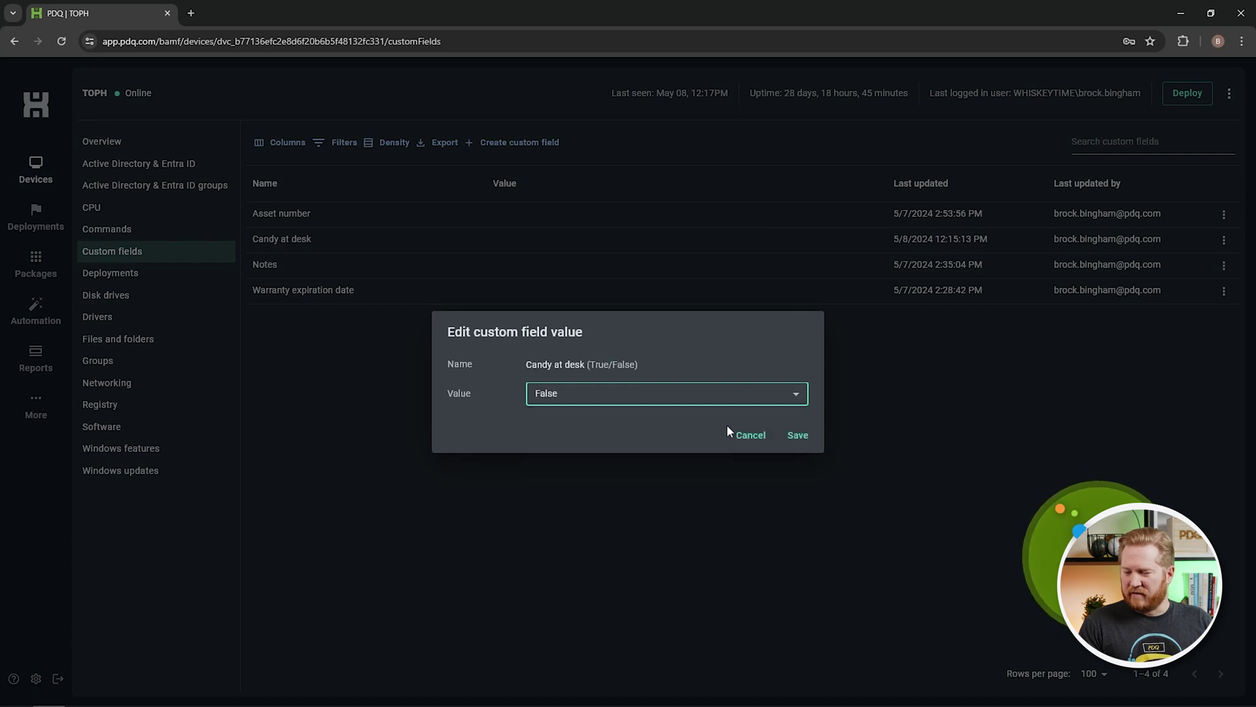
left_click(802, 437)
left_click(39, 171)
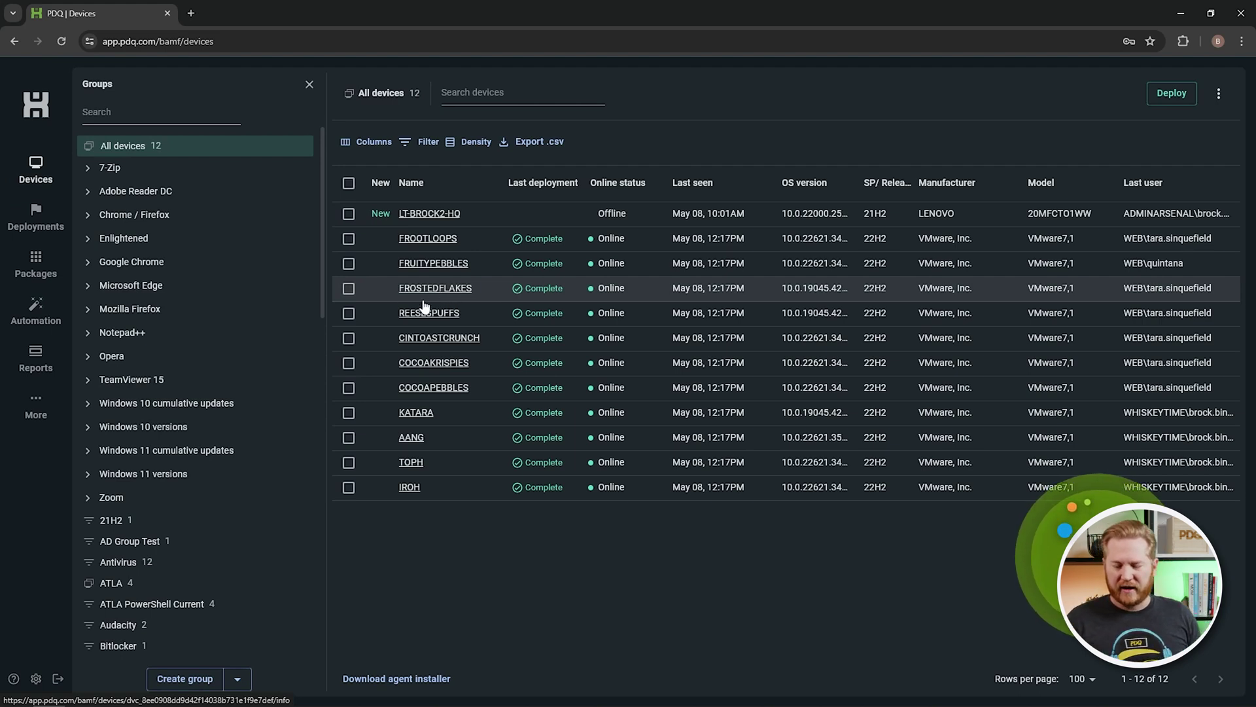
Start a new dynamic group named 'Has candy at desk'.
left_click(190, 679)
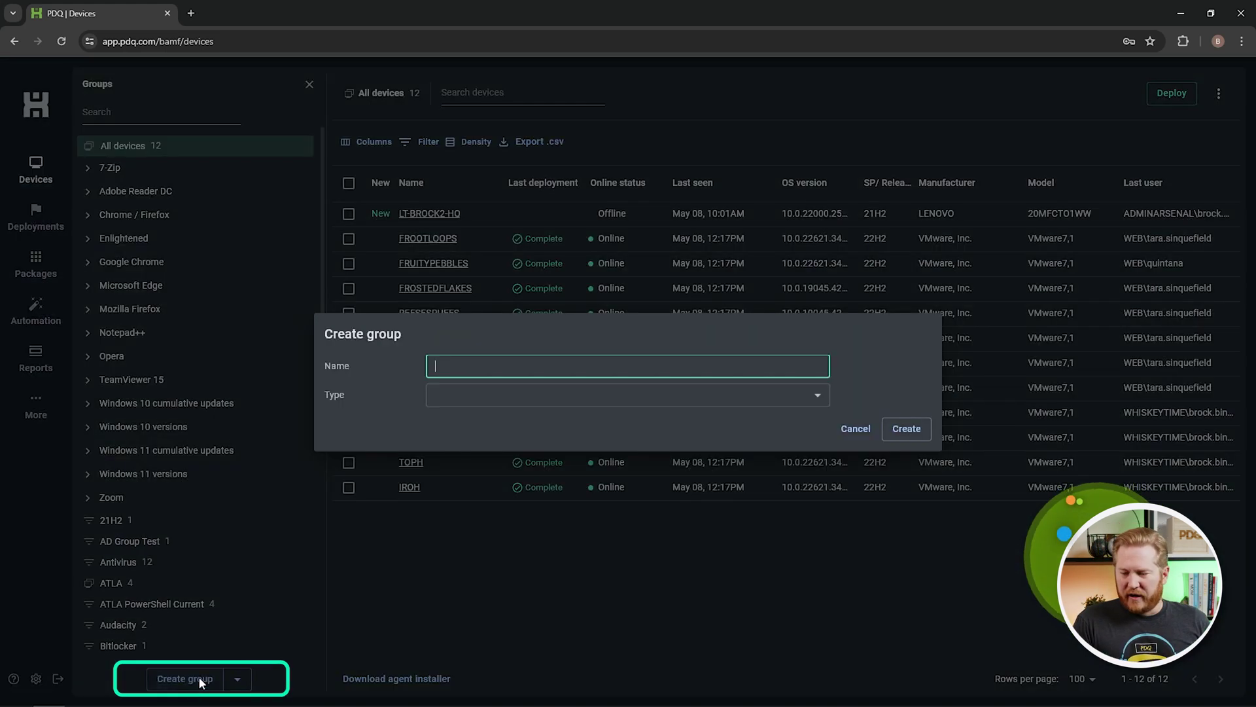
type("Has c")
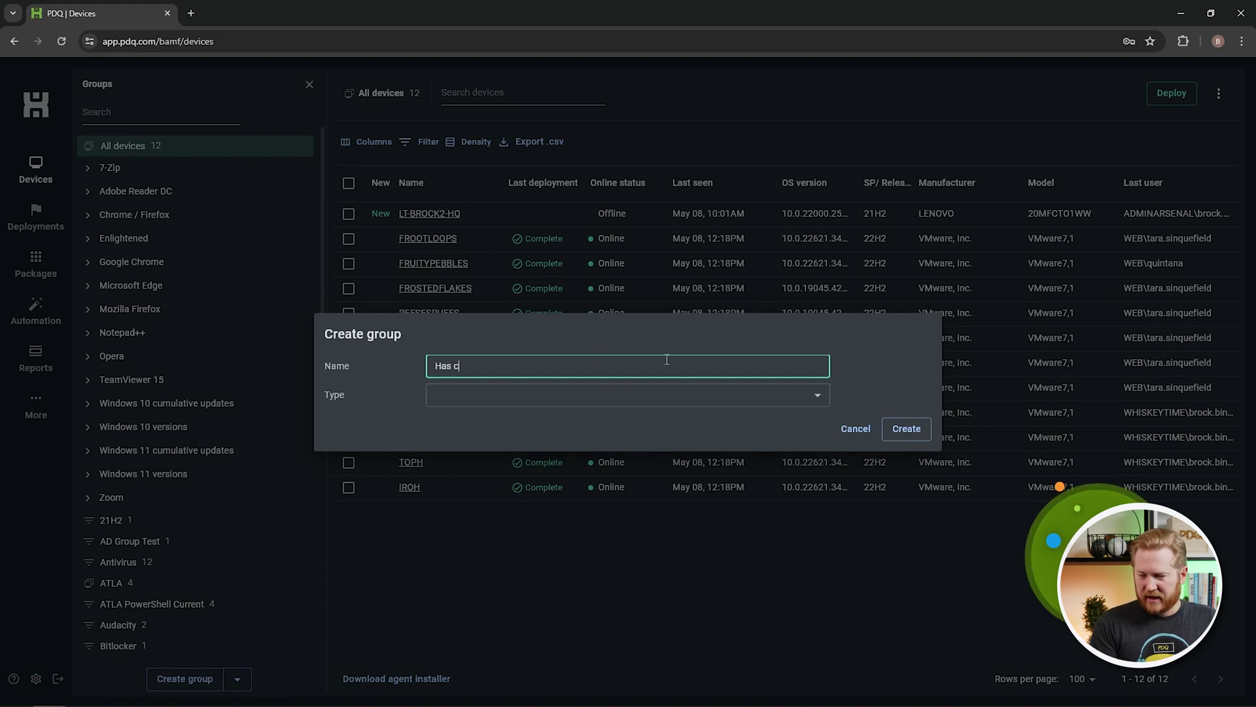
type("andy at desk")
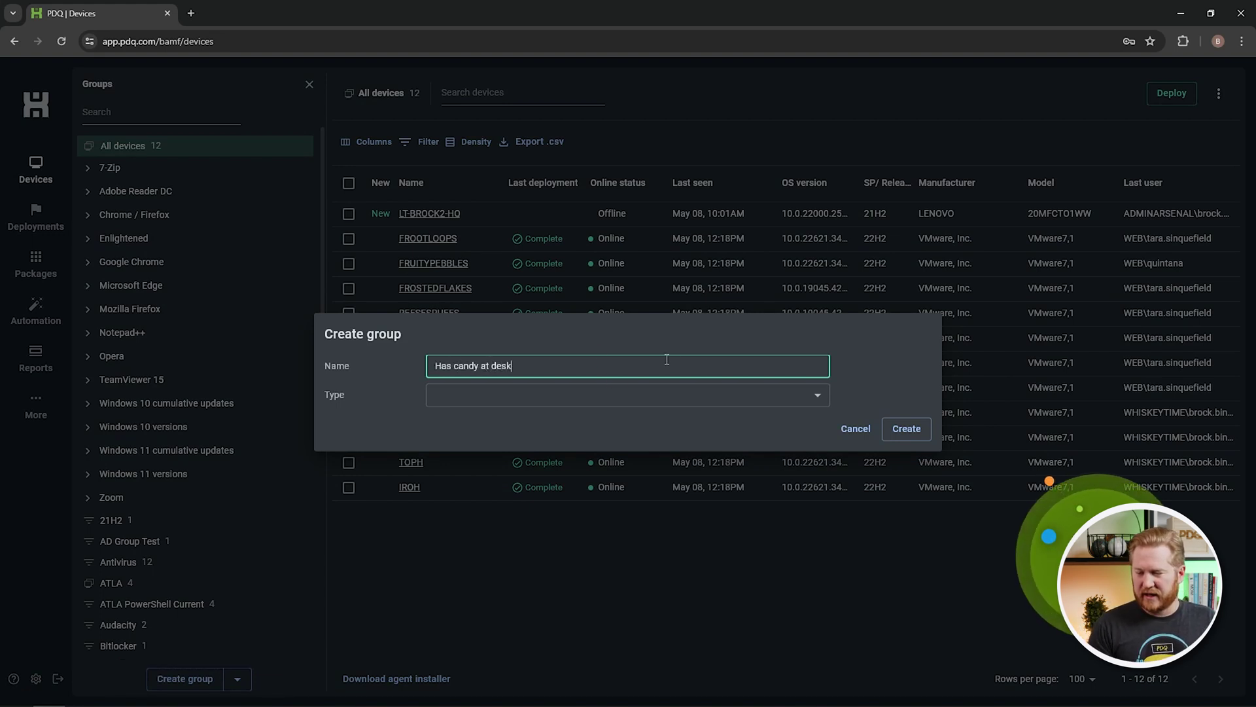
left_click(705, 398)
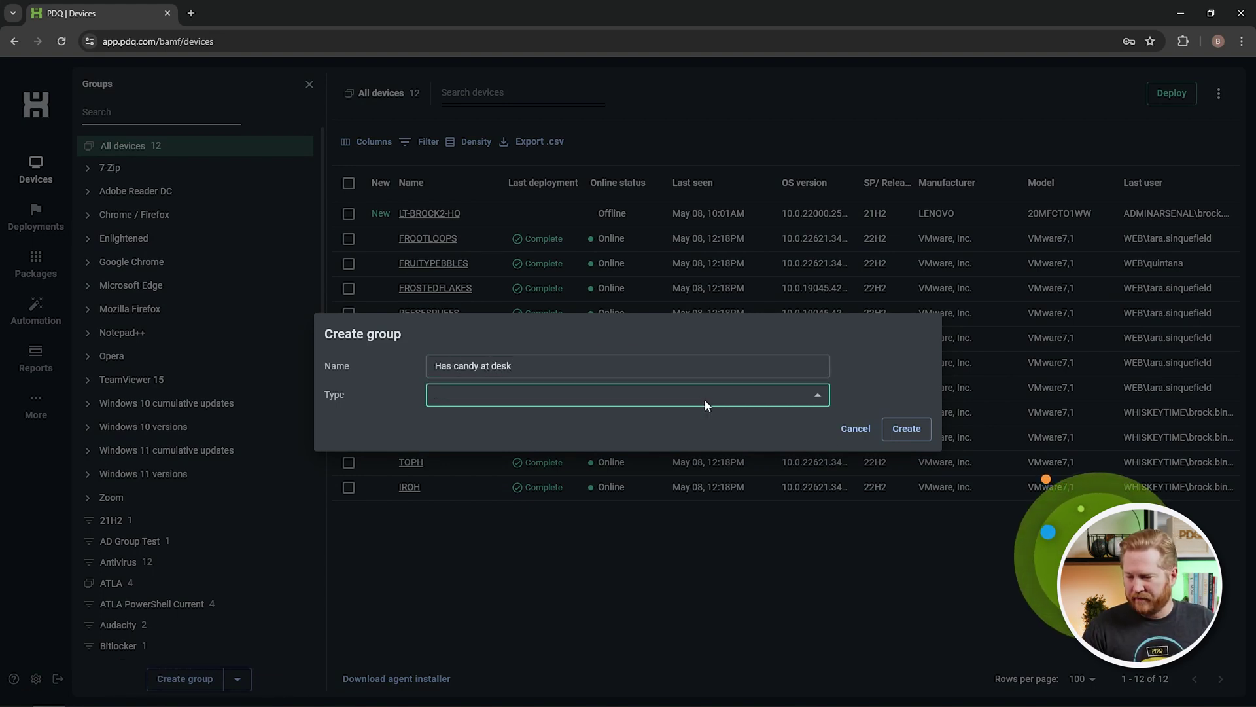
left_click(659, 426)
Filter the group on Custom fields > Candy at desk is true, and create it.
left_click(461, 421)
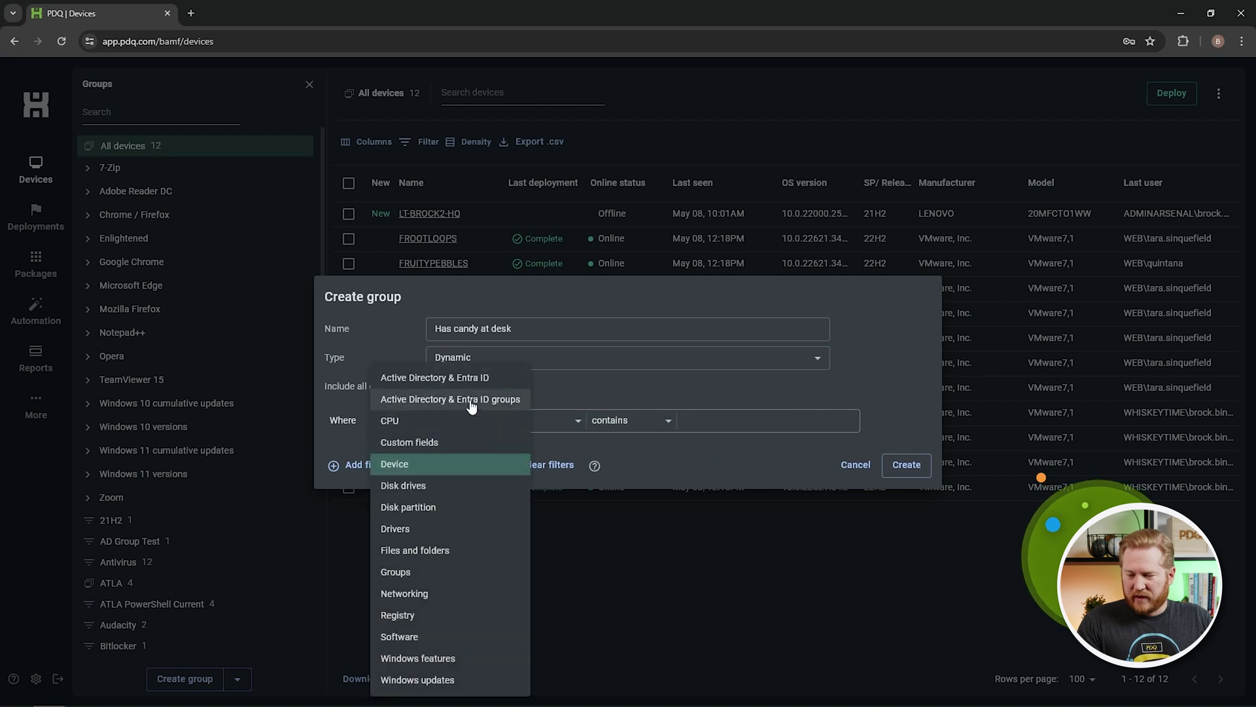
left_click(422, 443)
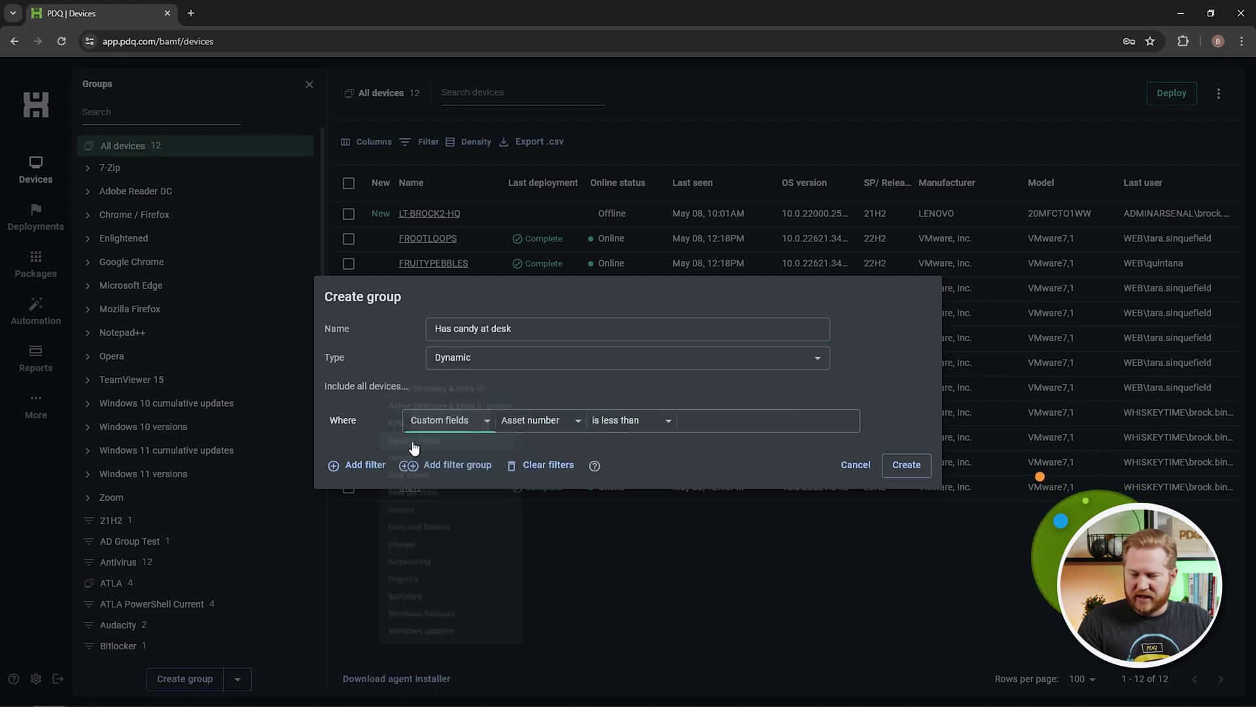
right_click(564, 422)
left_click(547, 422)
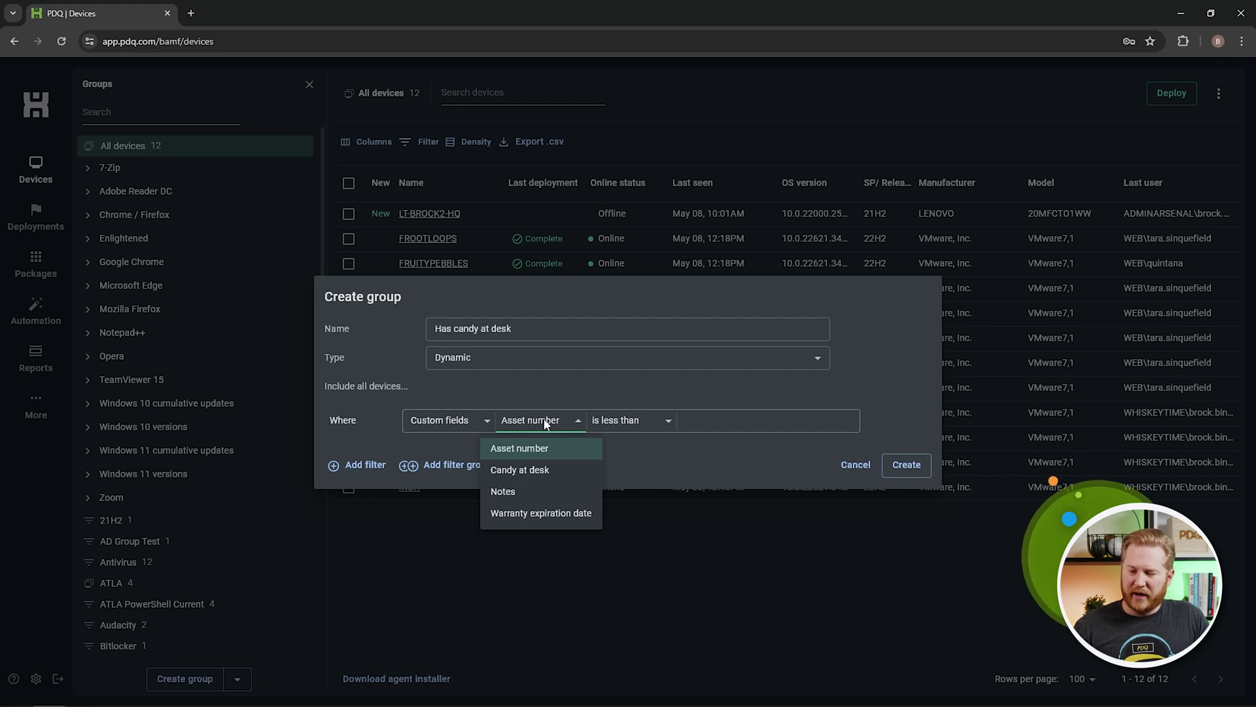
left_click(522, 470)
left_click(657, 422)
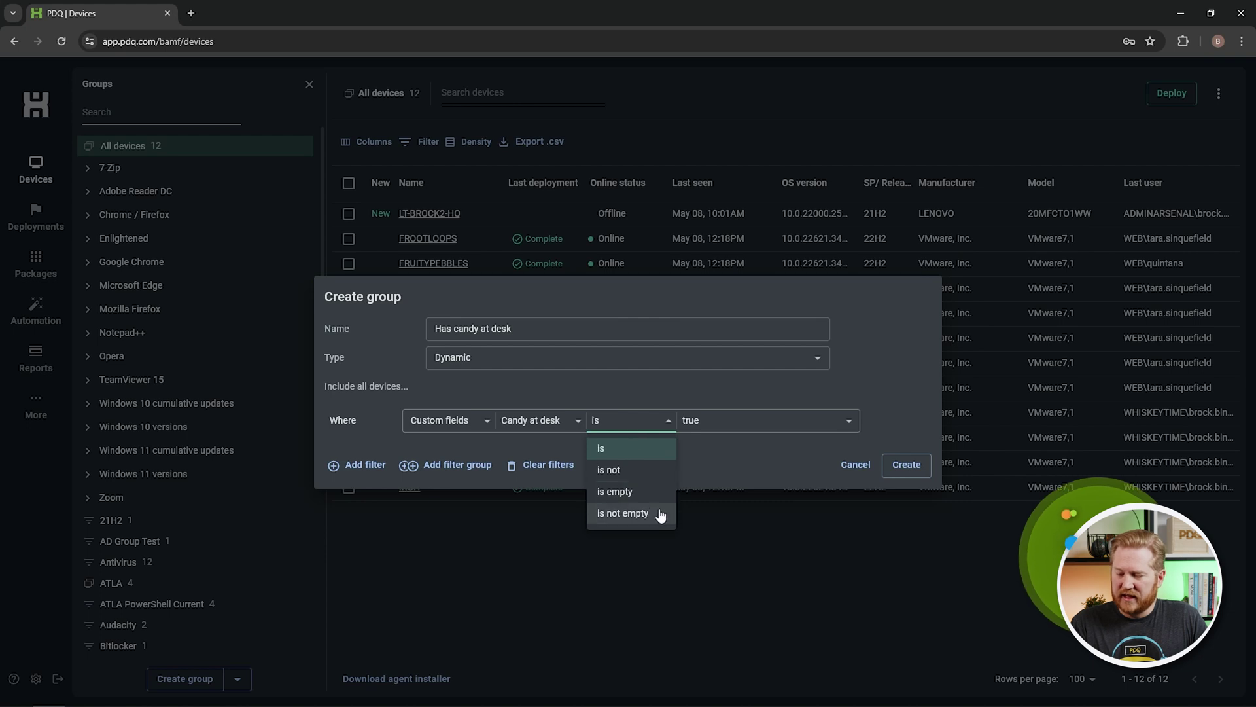
left_click(653, 423)
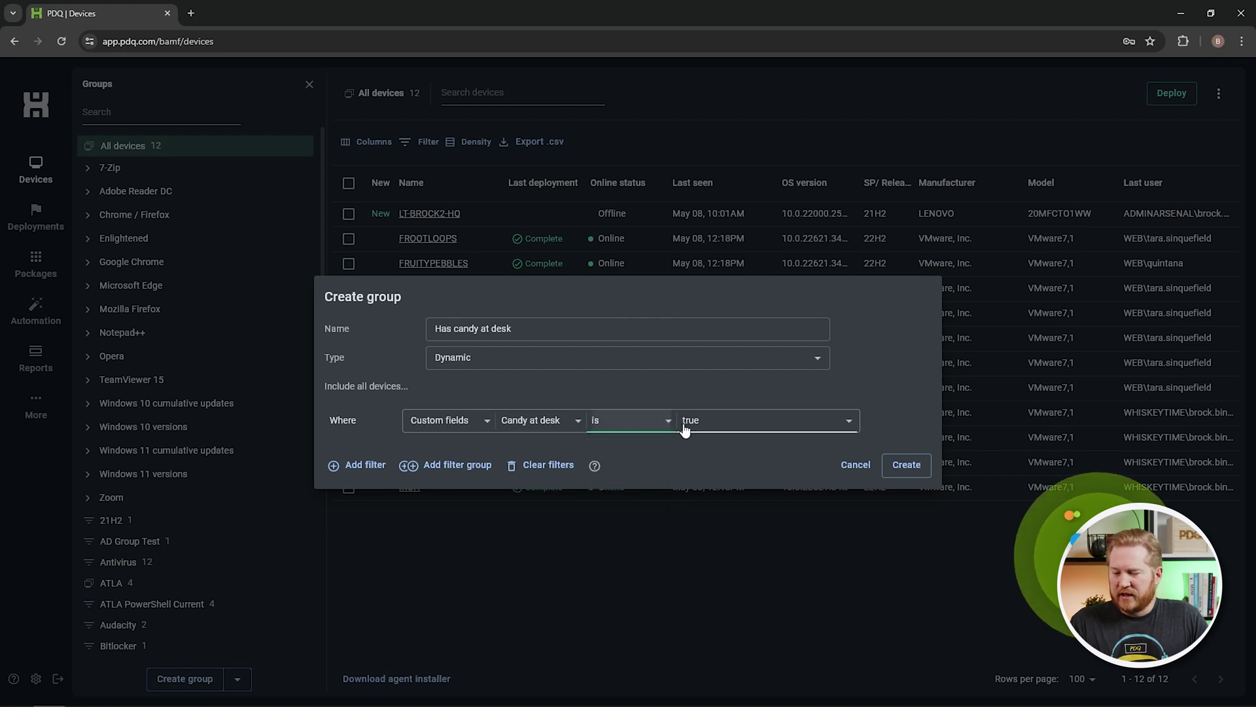
left_click(890, 467)
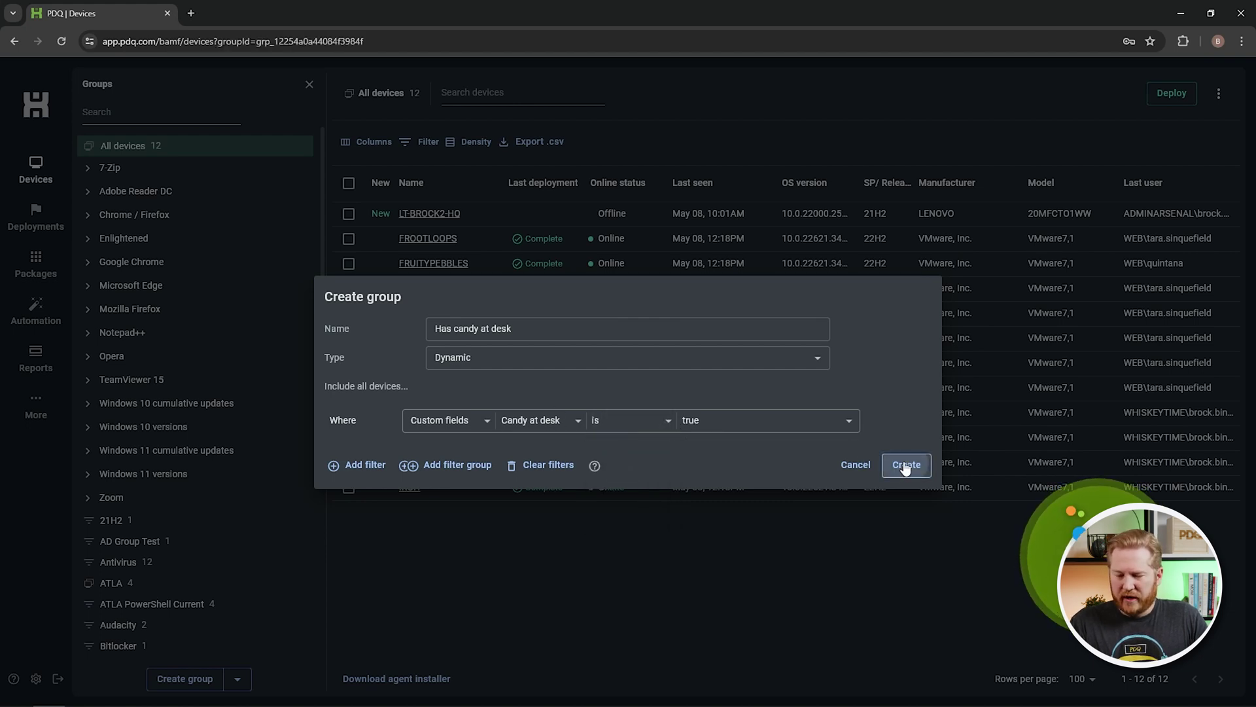
Review the group's two devices, KATARA and IROH, and begin another new group.
scroll(189, 400, "down", 10)
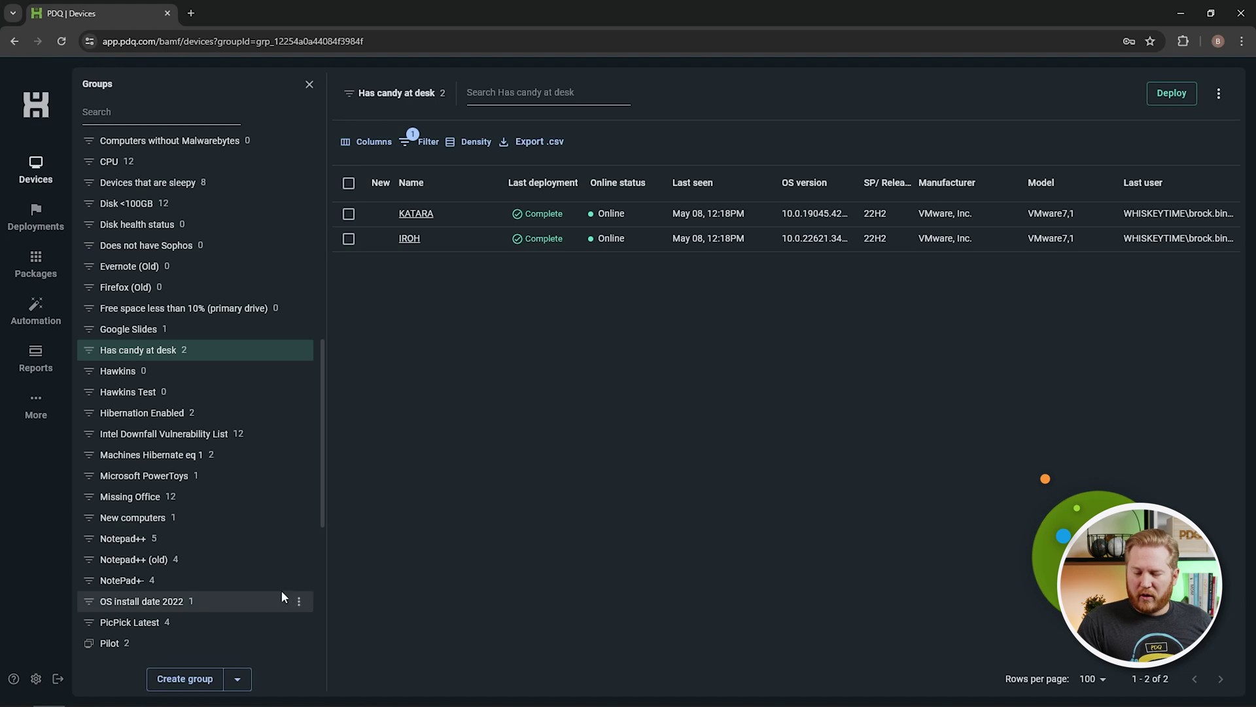
left_click(208, 684)
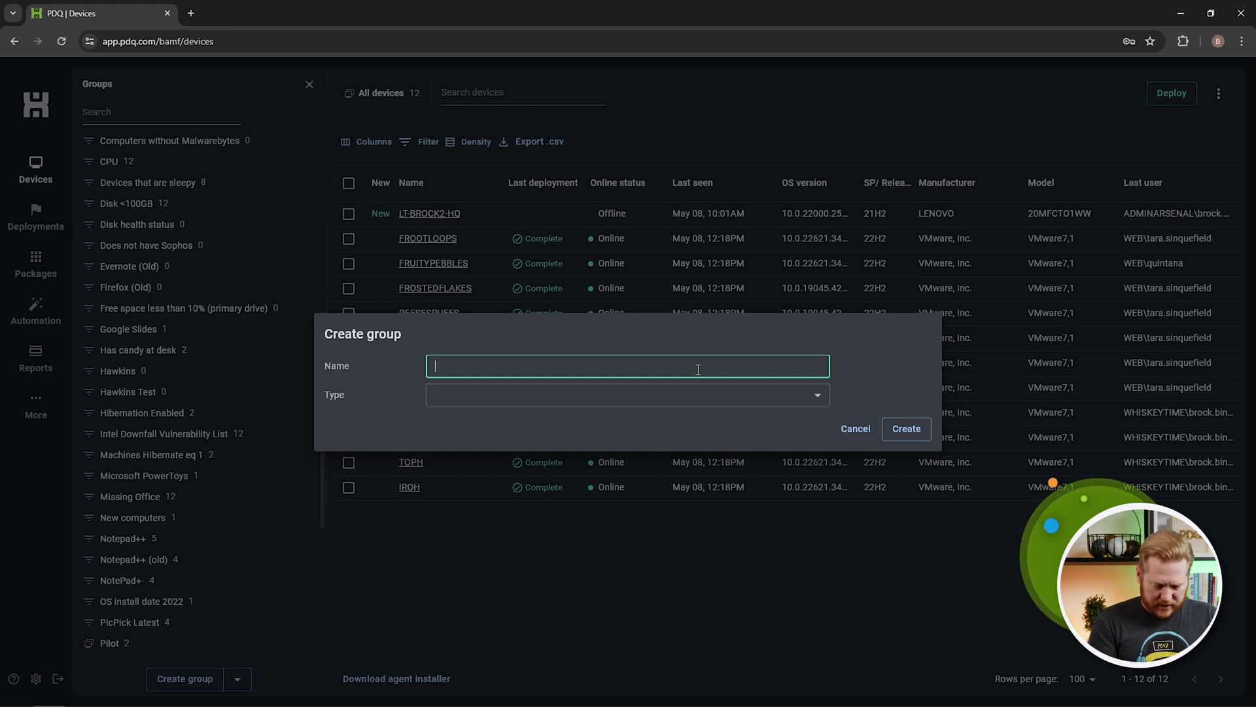
Name the new group 'Warranty expires soon' and make it Dynamic.
type("Warrranty exp")
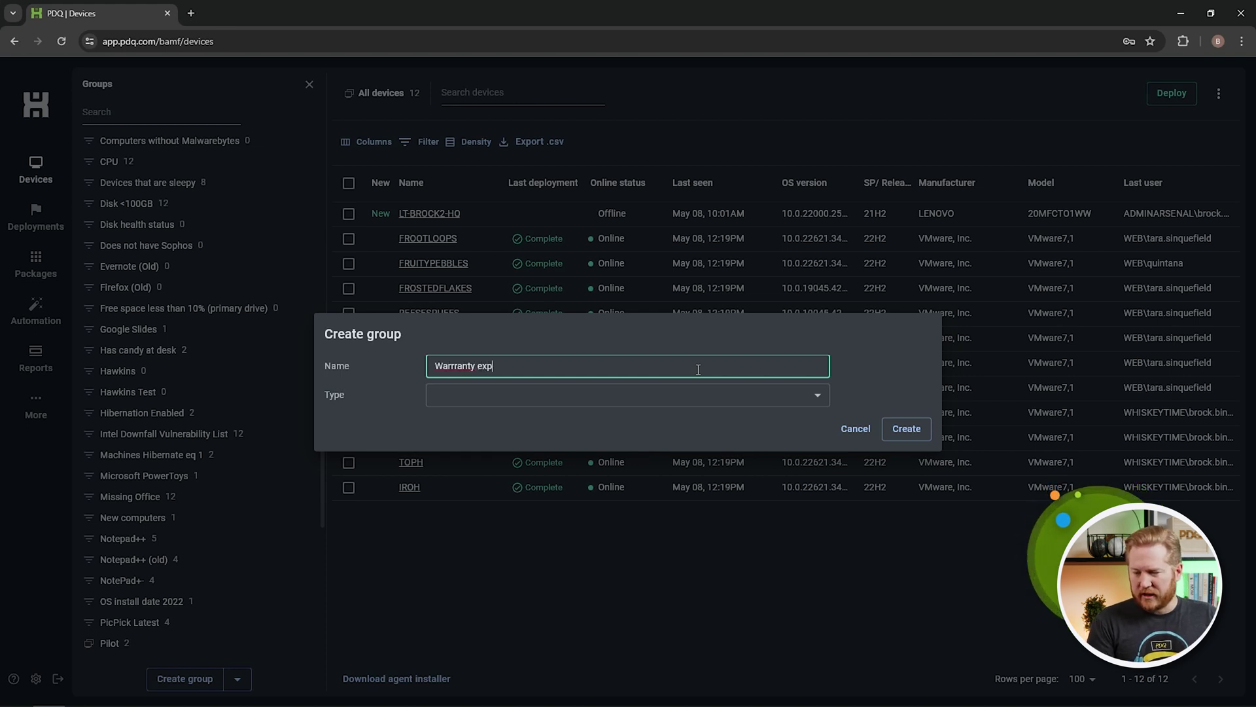
type("ires soon")
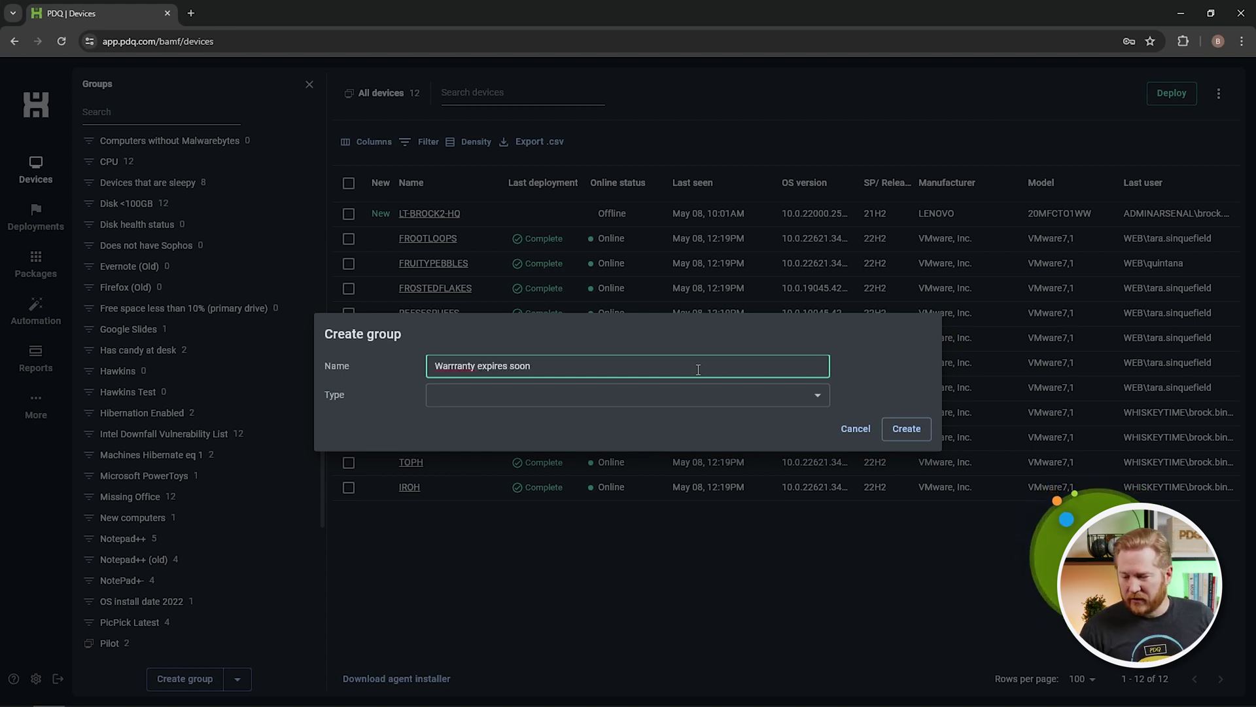
key("Delete")
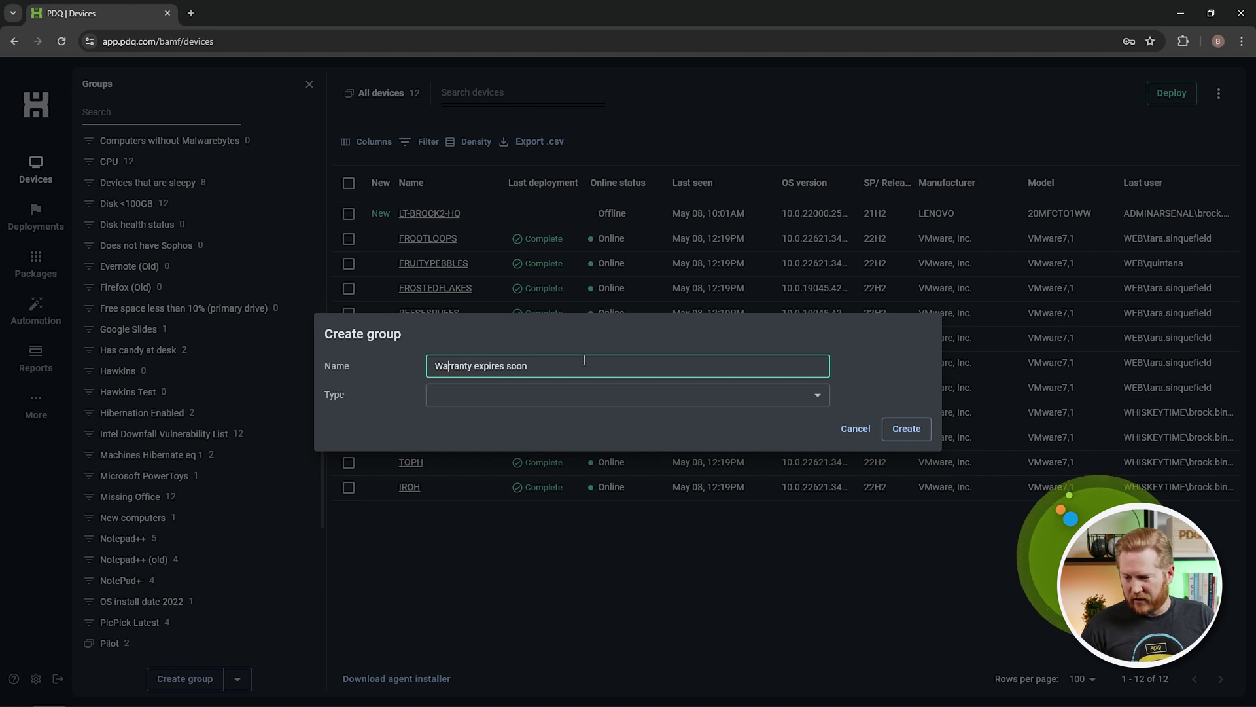
left_click(588, 396)
left_click(487, 422)
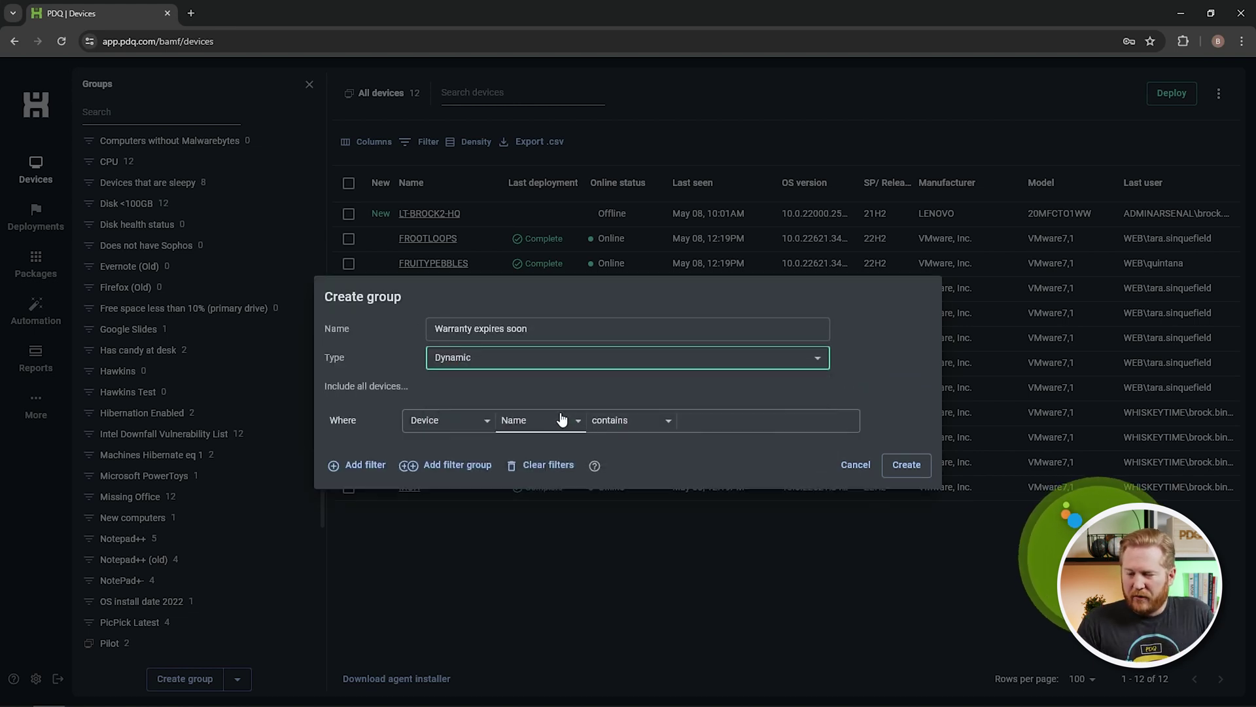
Filter on Warranty expiration date after the $(Date) variable, and add a second filter row.
left_click(486, 422)
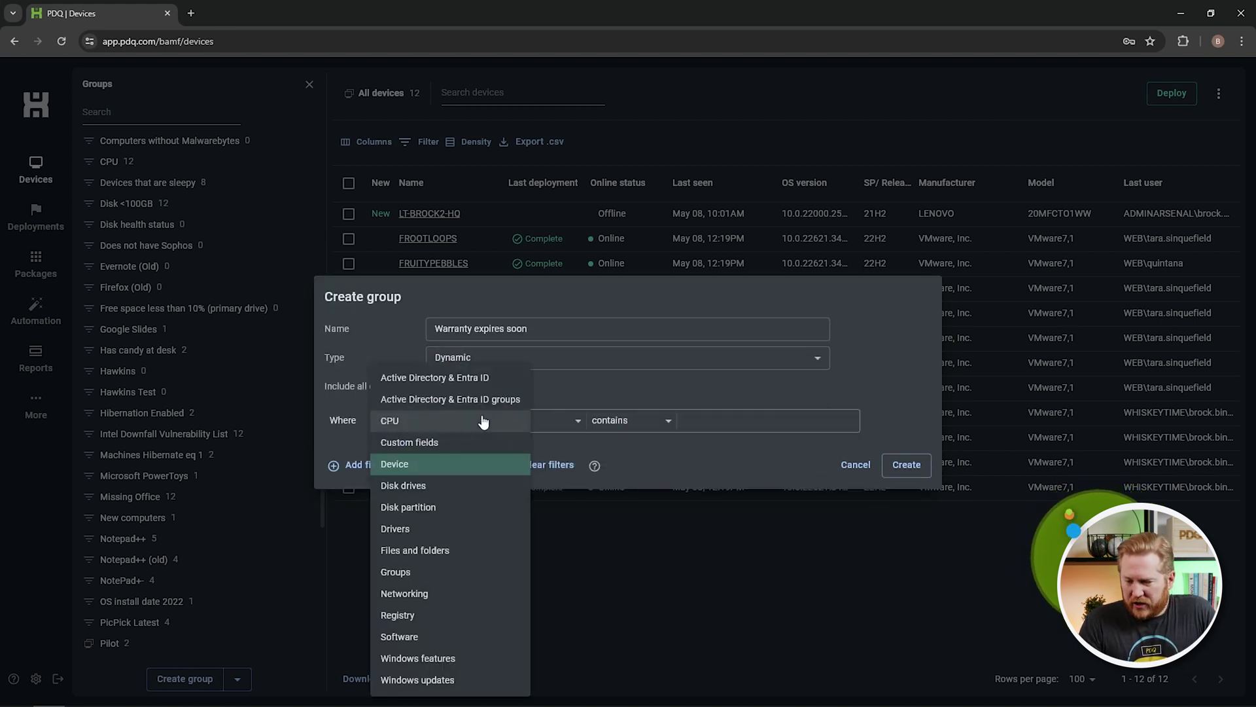
left_click(443, 443)
left_click(562, 429)
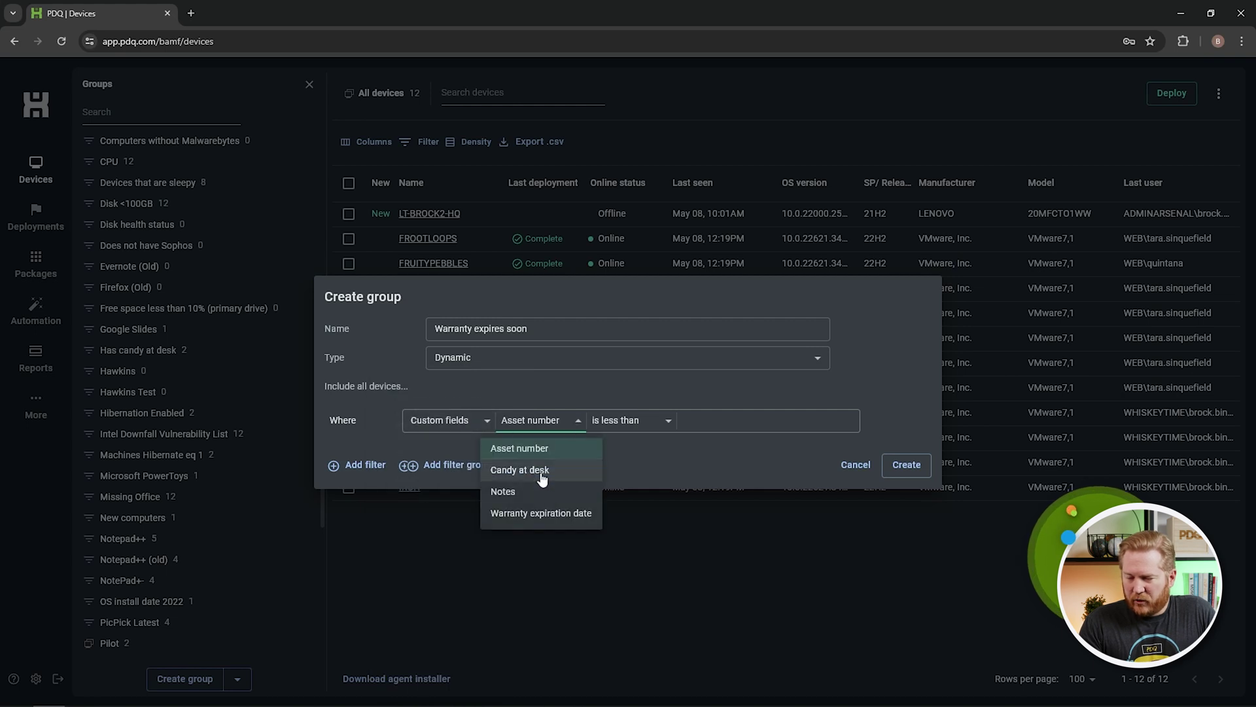
left_click(512, 514)
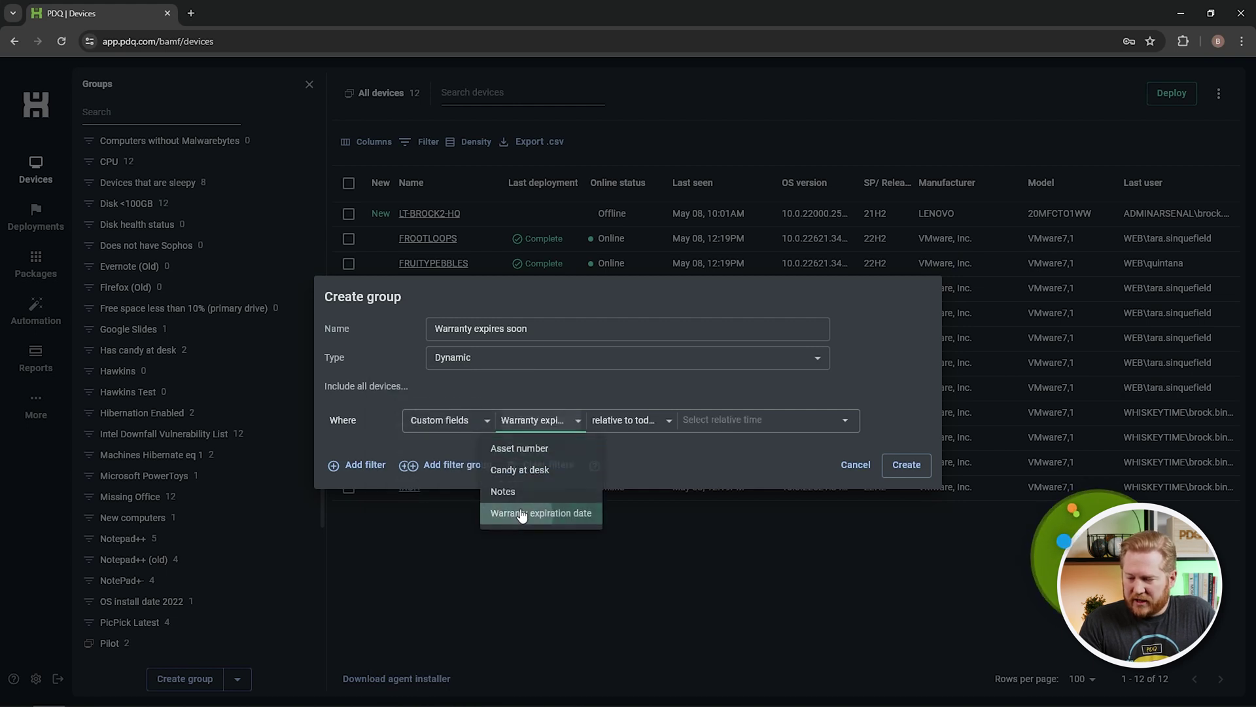
left_click(670, 423)
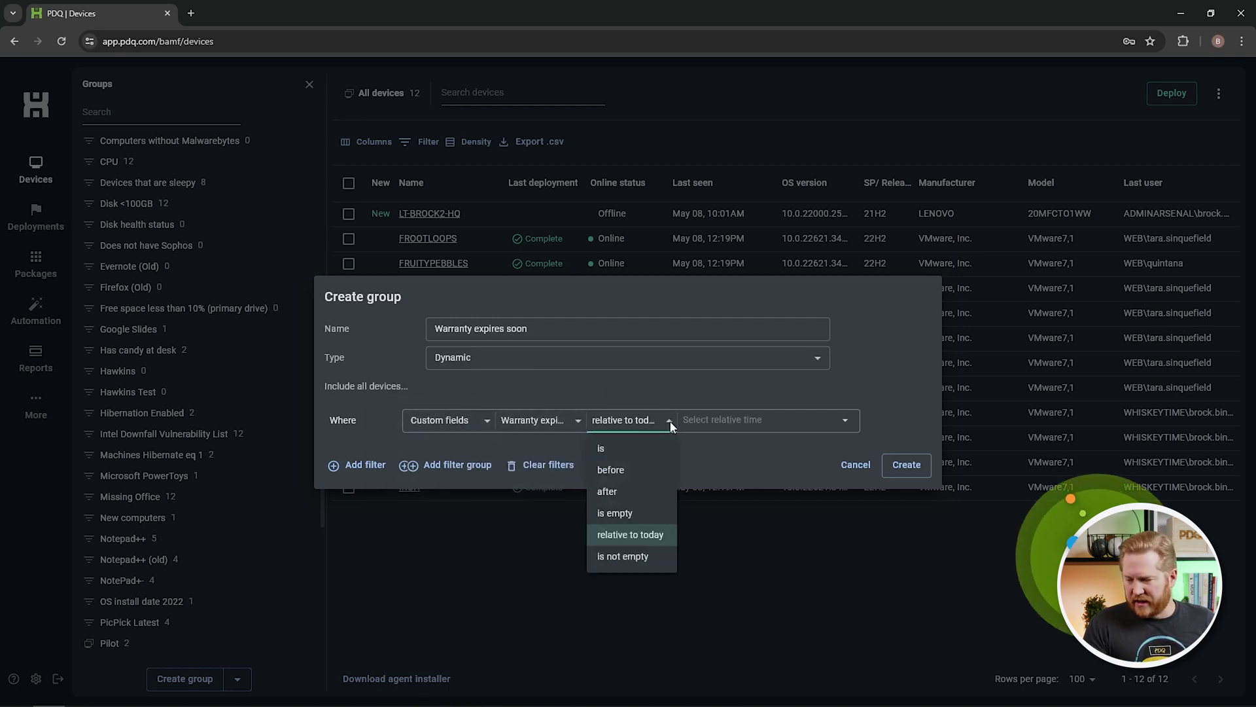
left_click(612, 489)
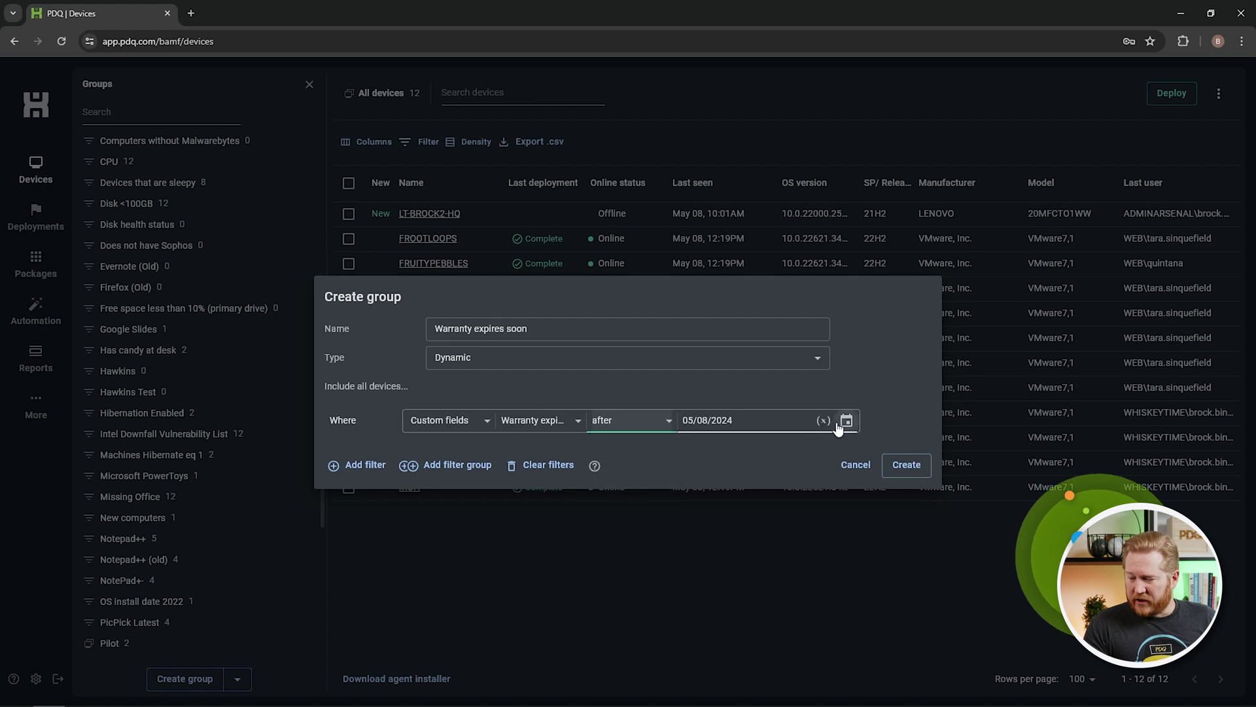
left_click(819, 419)
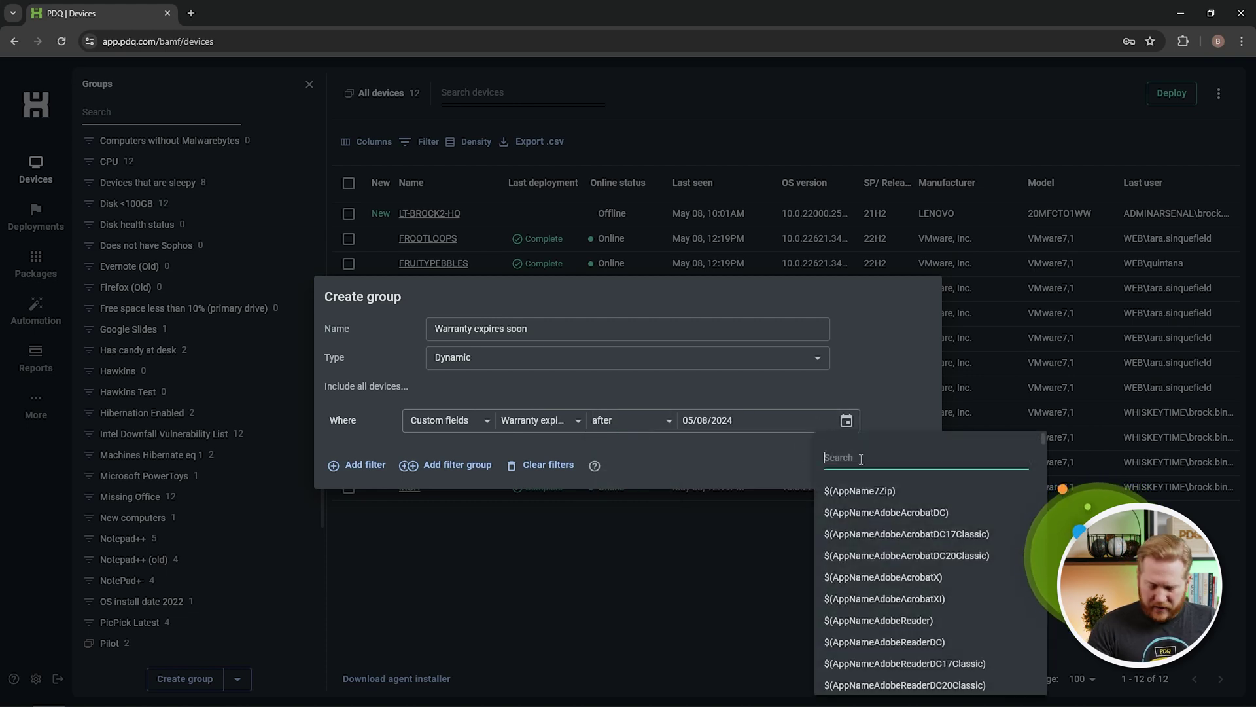
type("date")
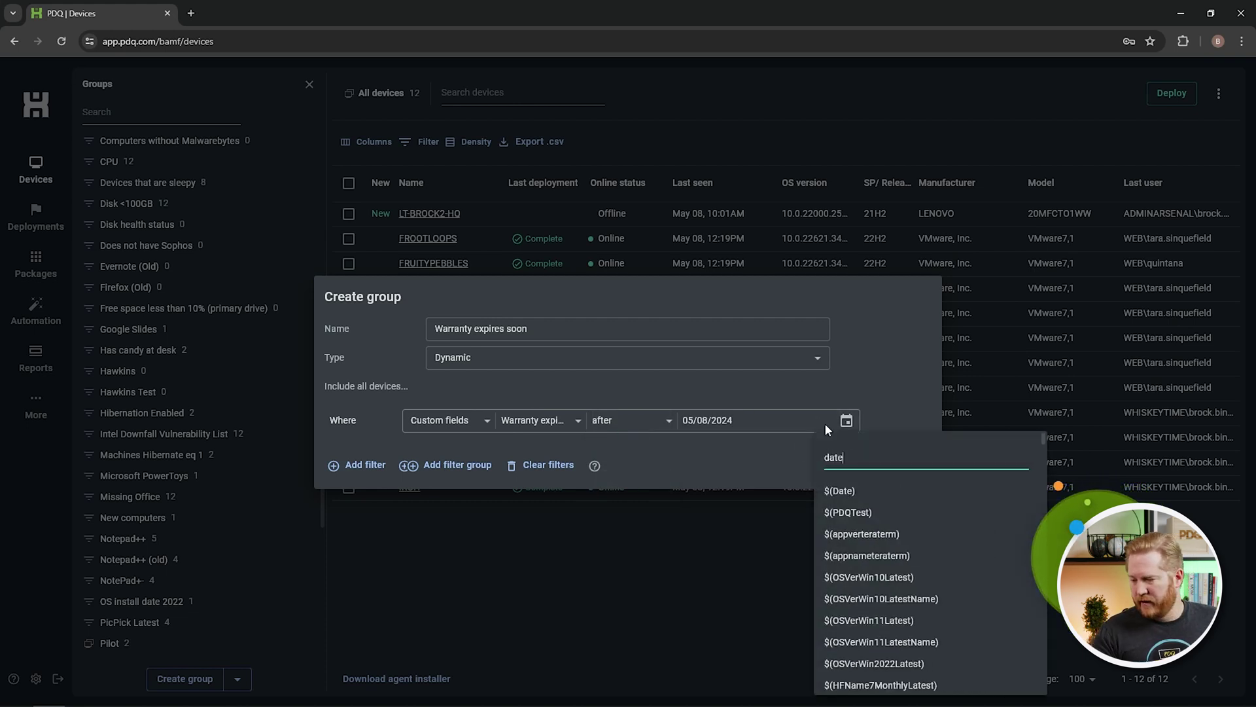
left_click(848, 497)
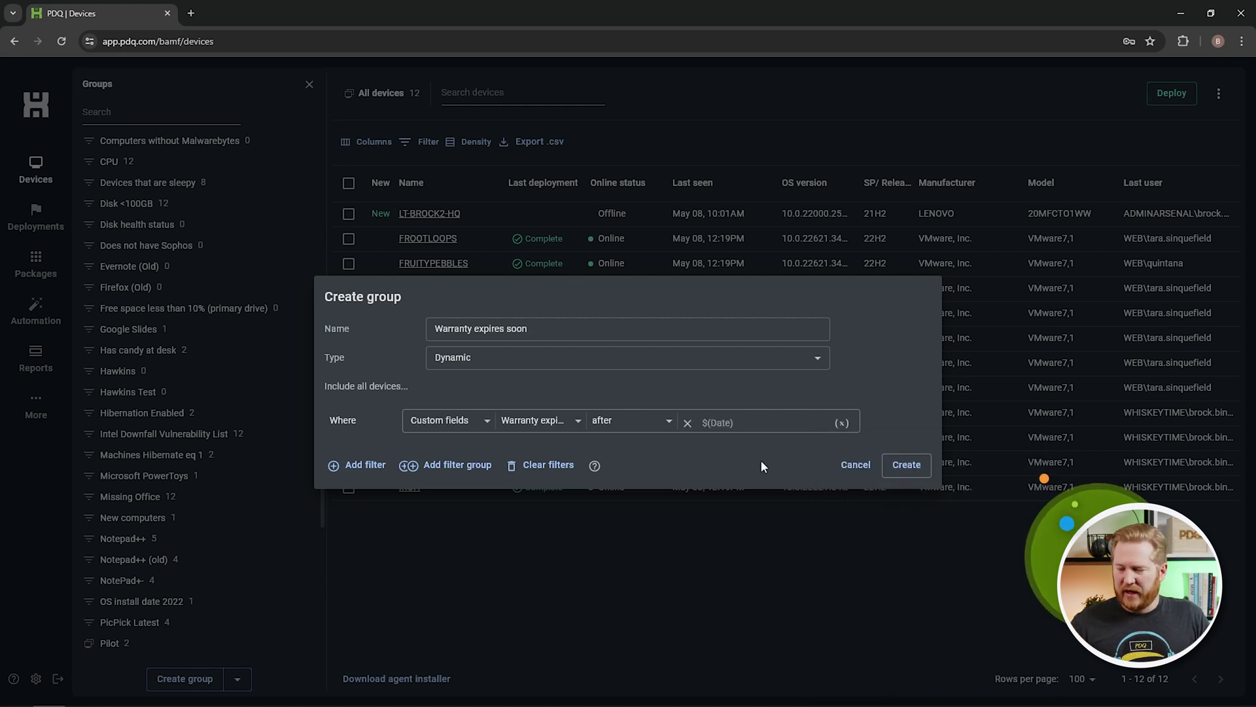
left_click(364, 465)
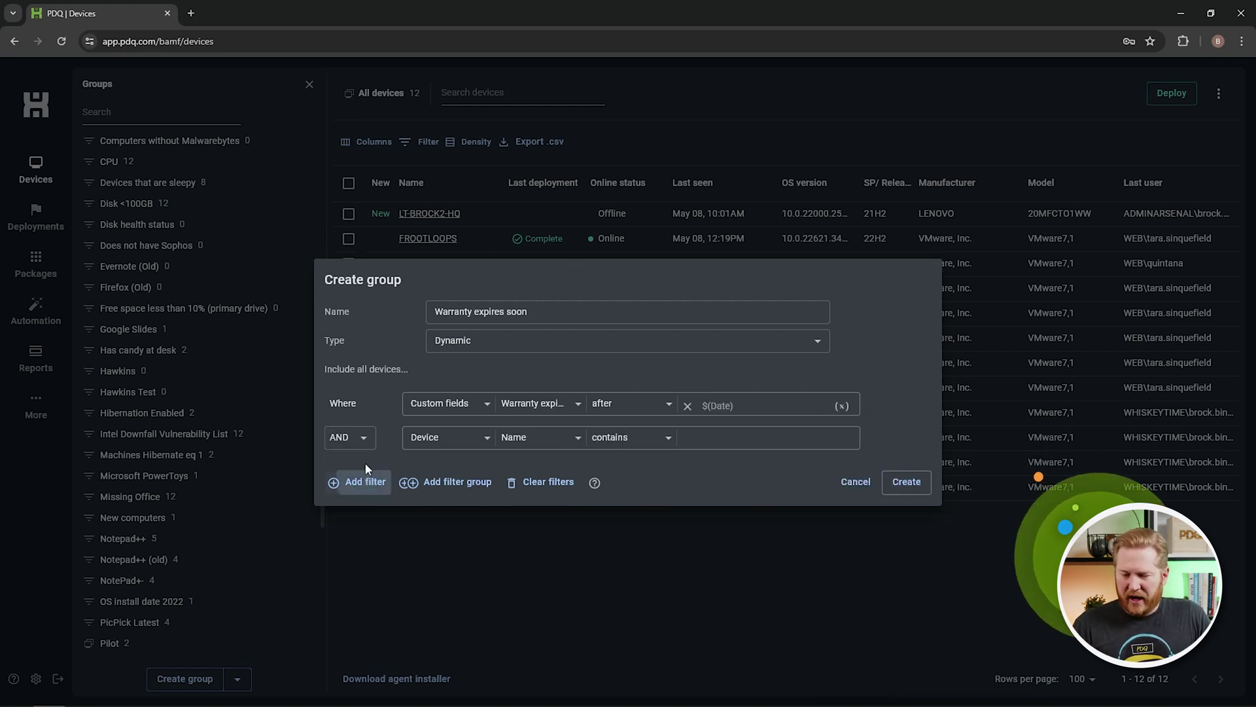
Base the second filter on Warranty expiration date relative to today.
left_click(424, 438)
left_click(466, 441)
left_click(562, 443)
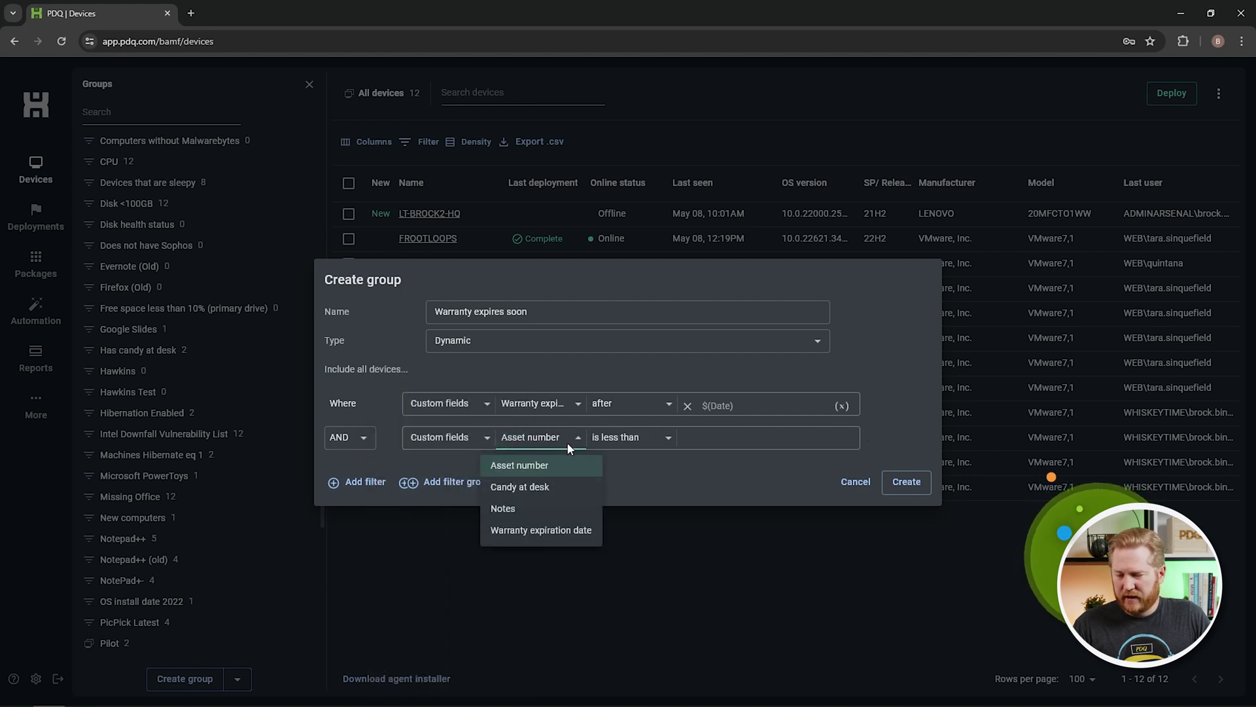
left_click(538, 527)
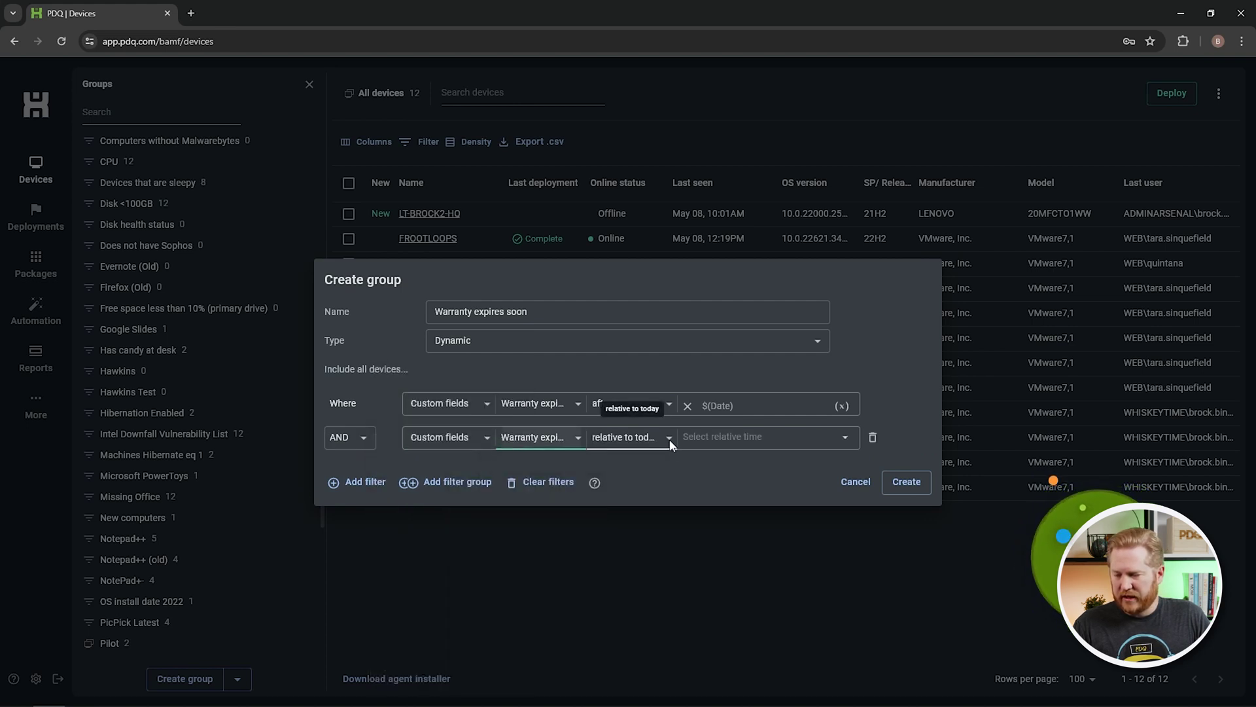
left_click(668, 439)
left_click(764, 438)
Set the relative range to less than 30 days from now and create the group.
left_click(827, 439)
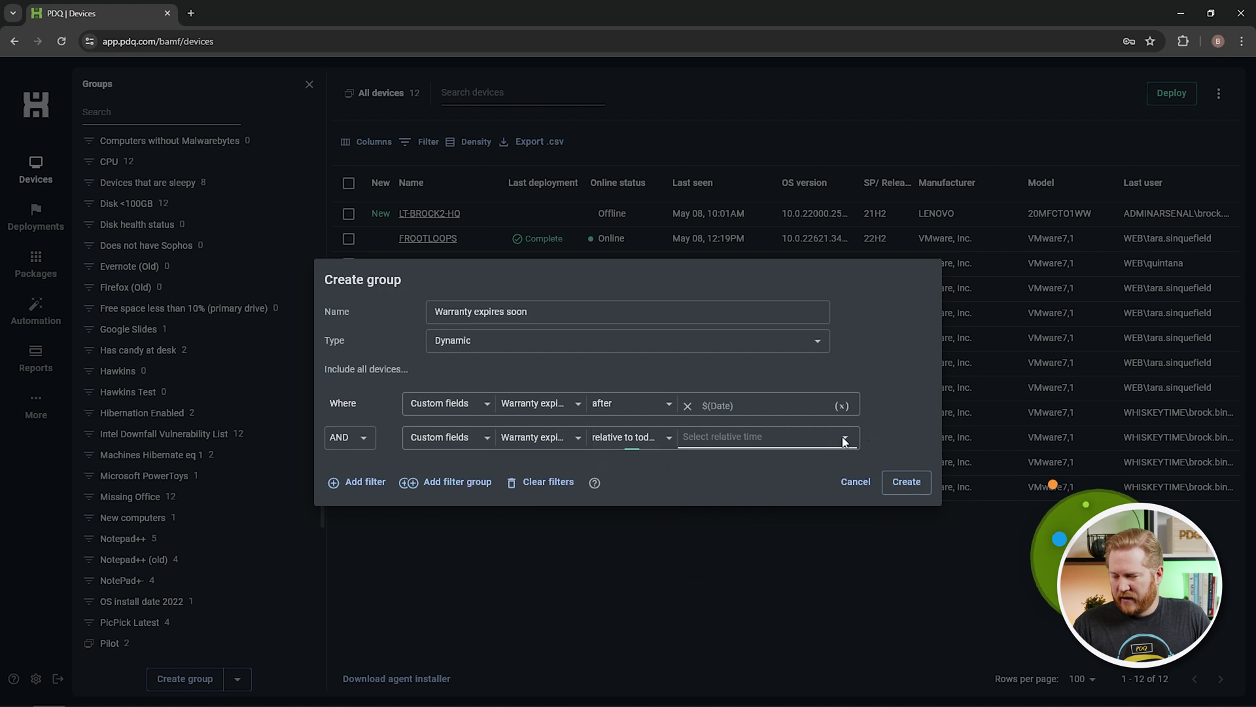
left_click(757, 476)
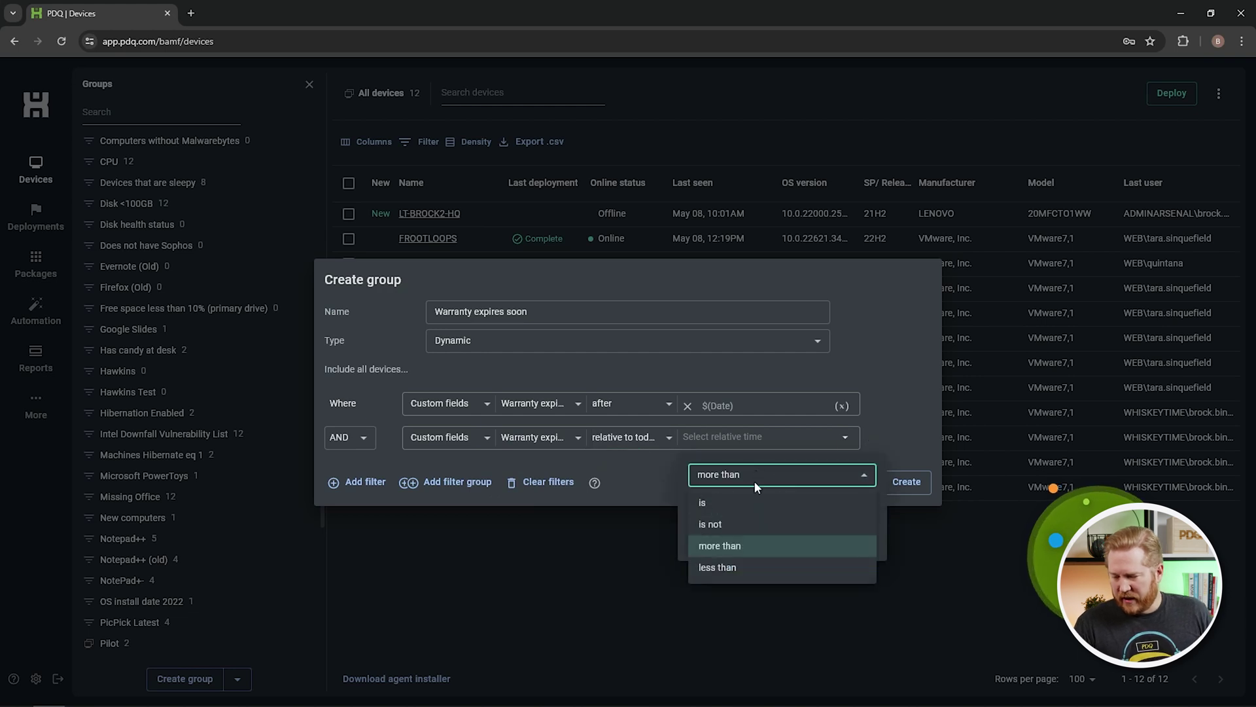
left_click(727, 571)
left_click(821, 503)
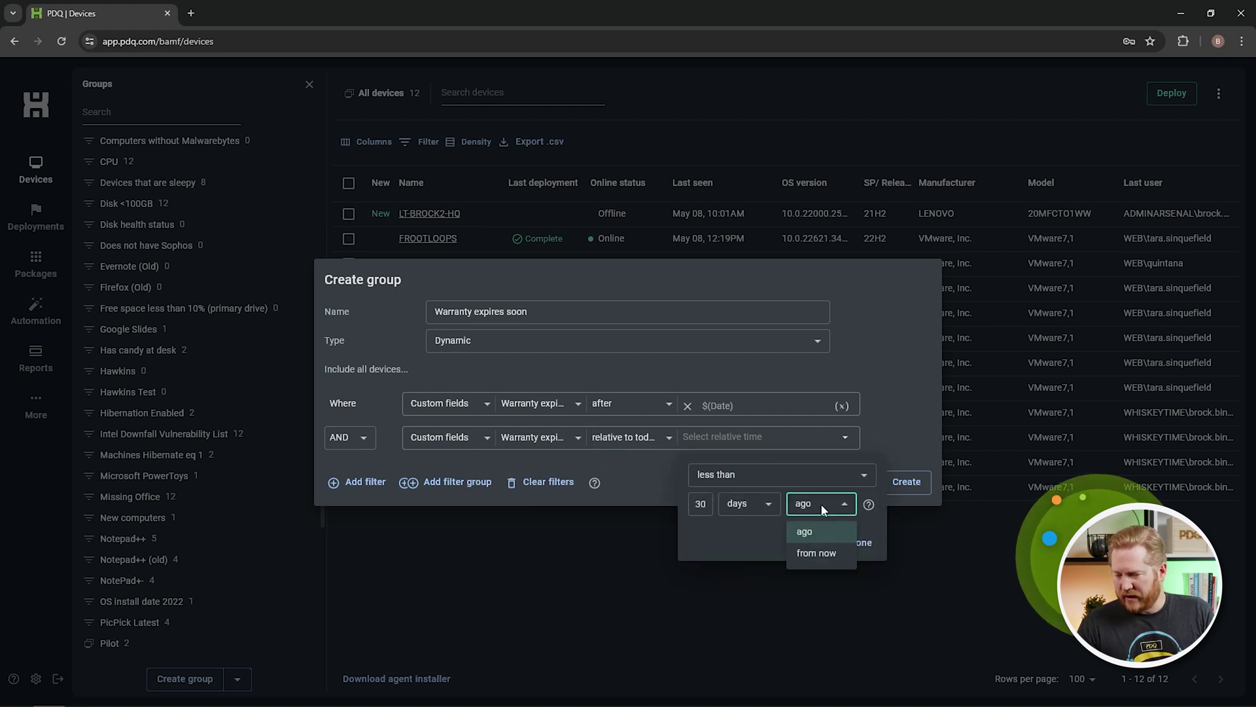
left_click(818, 552)
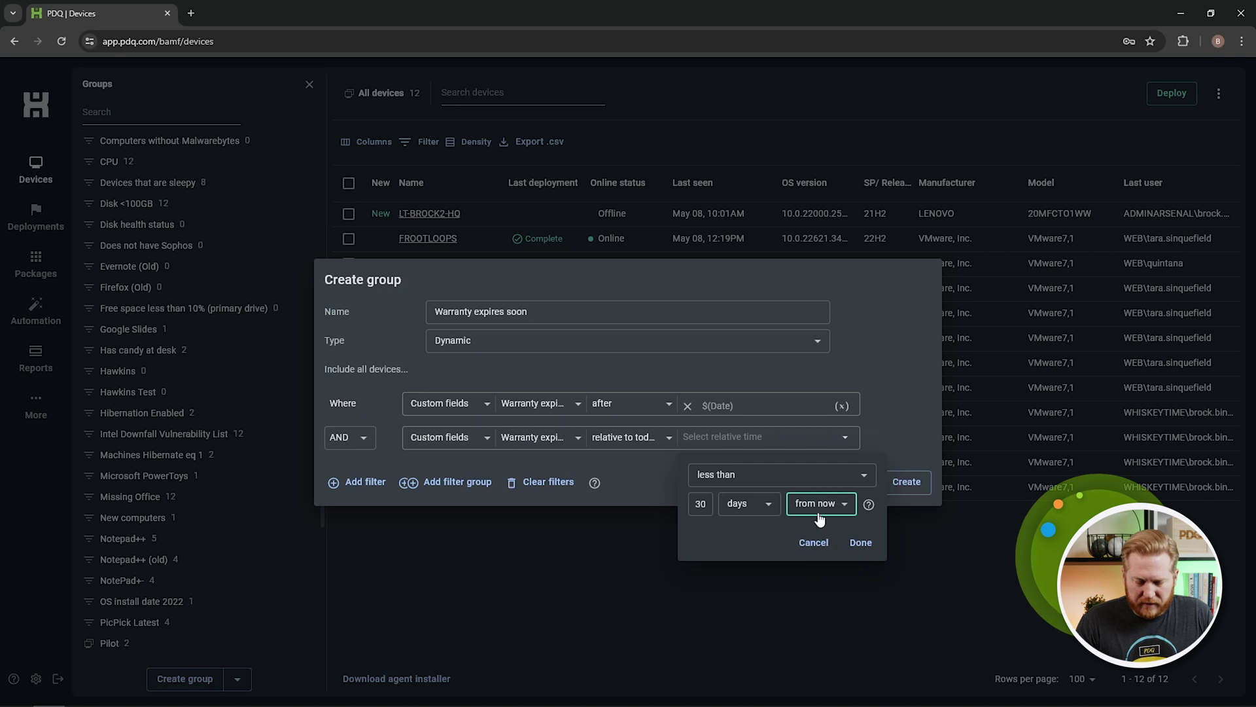
left_click(851, 545)
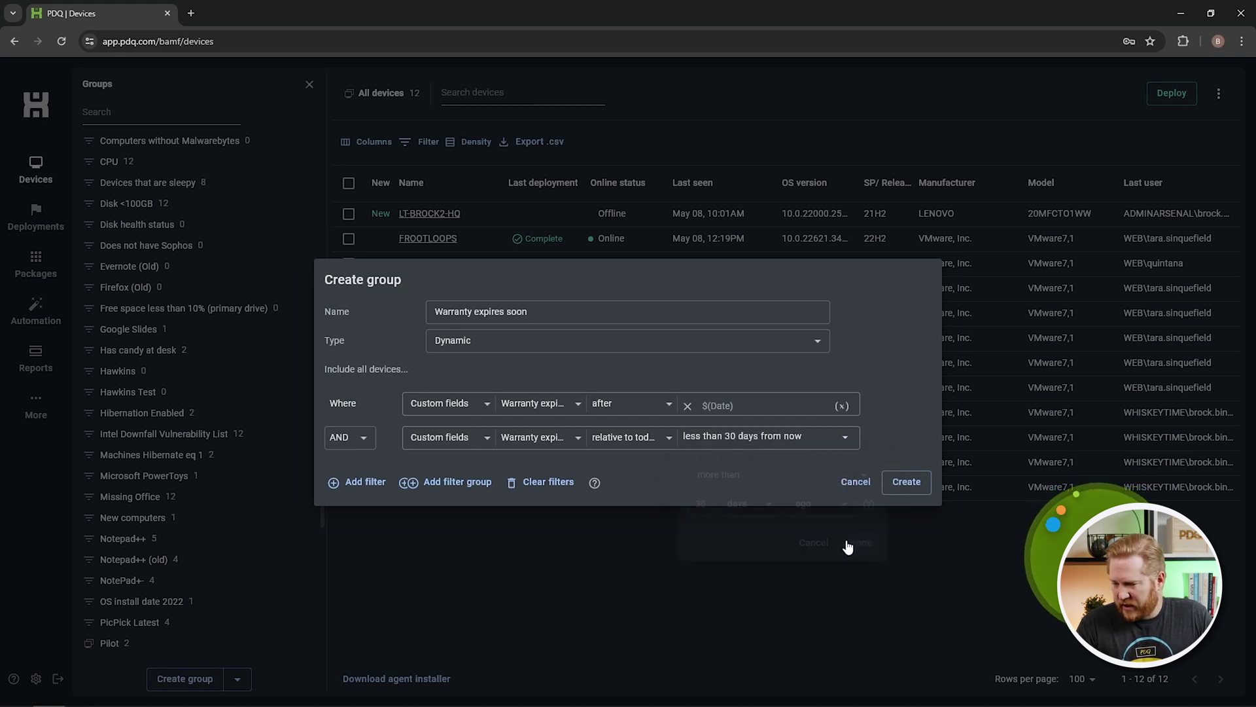
left_click(906, 482)
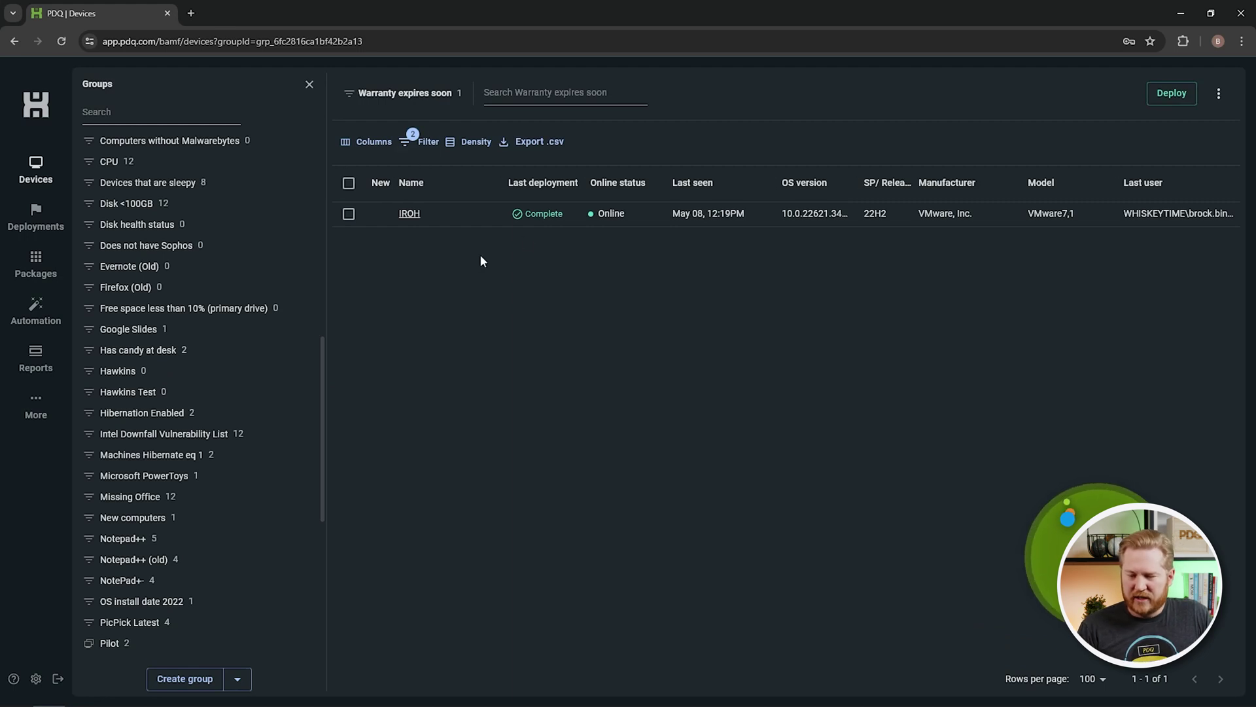
Find Warranty expires soon in the Groups list, holding only IROH.
scroll(213, 537, "down", 5)
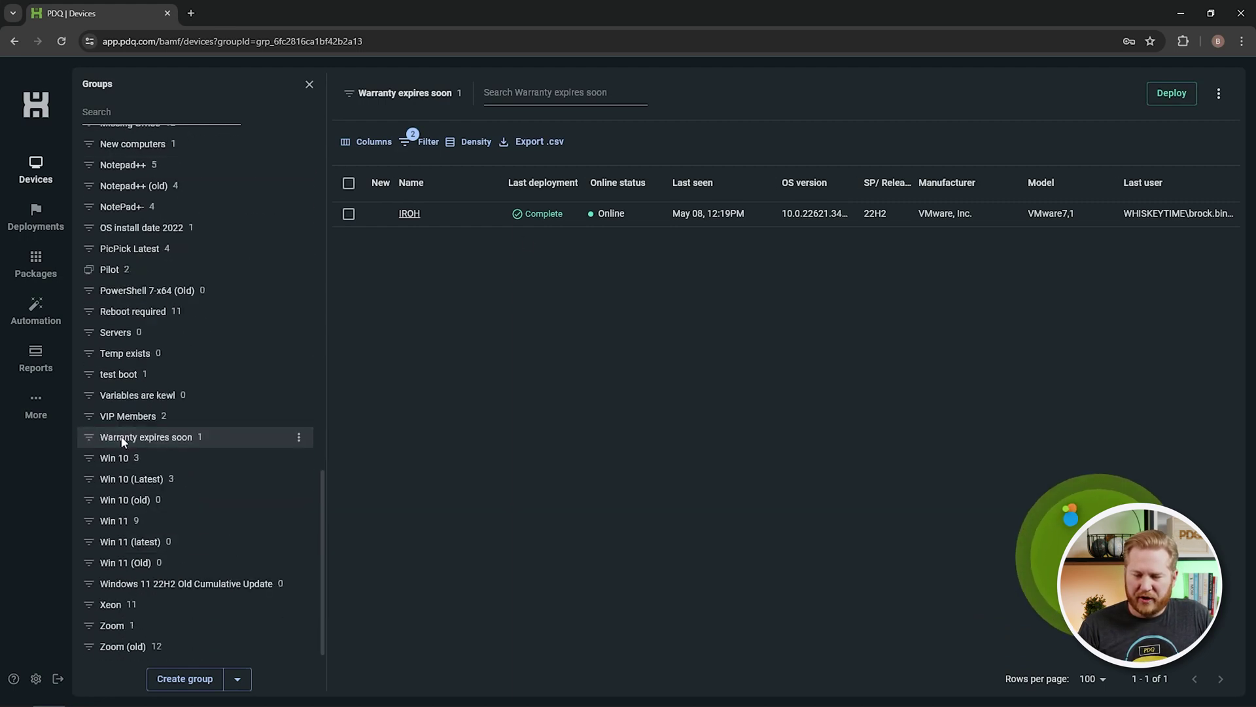